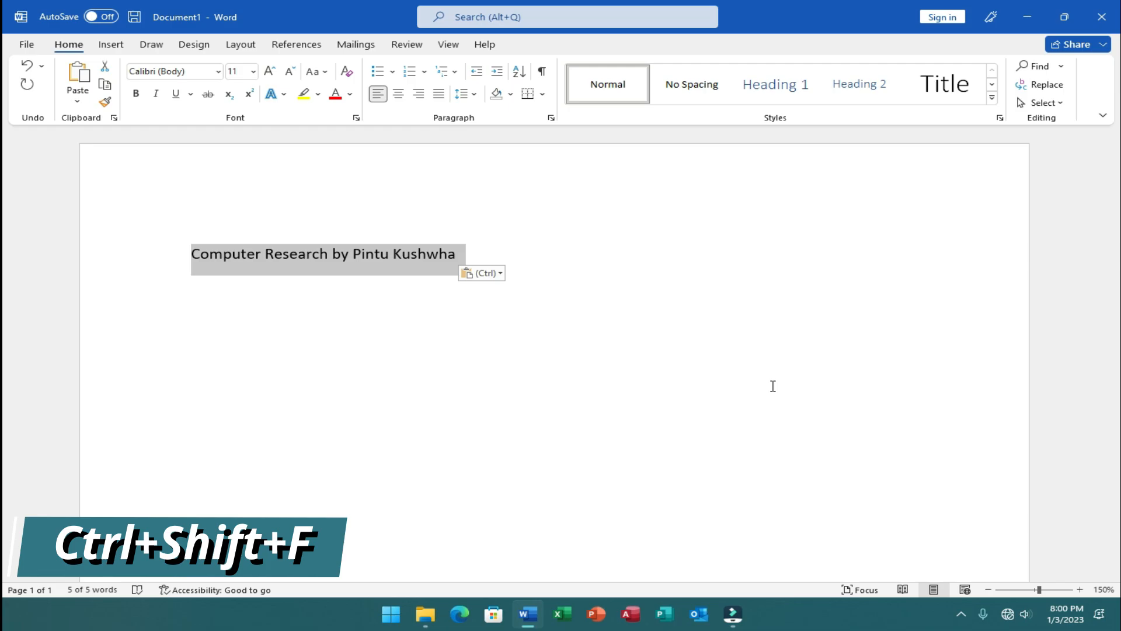
Change the selected title line's font to Times New Roman
{"action": "key", "text": "ctrl+shift+f"}
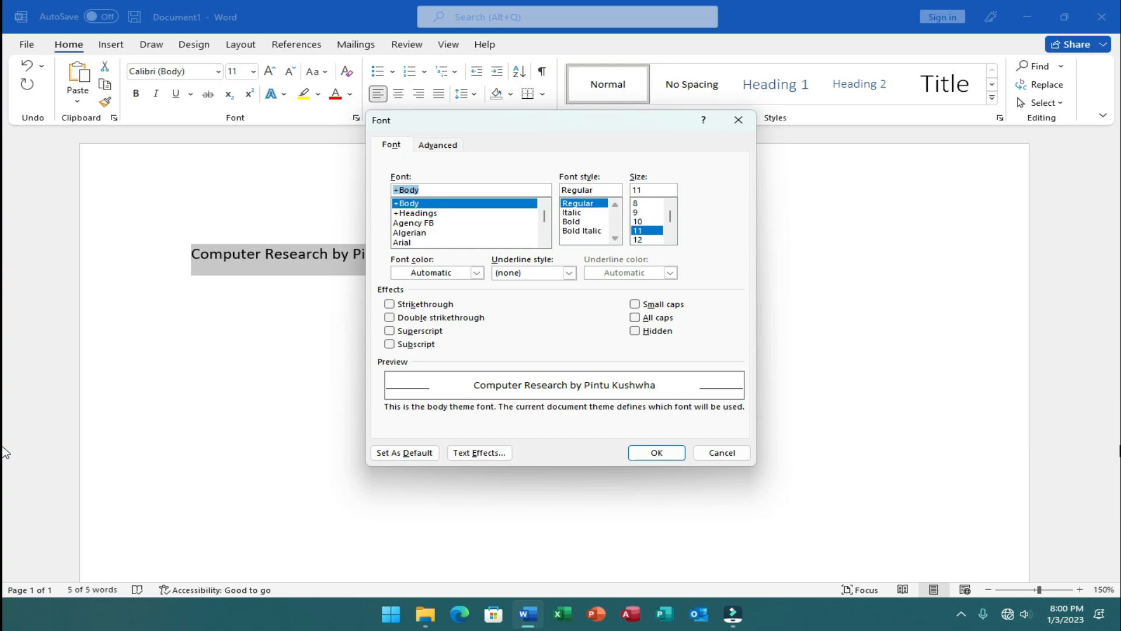
{"action": "type", "text": "time"}
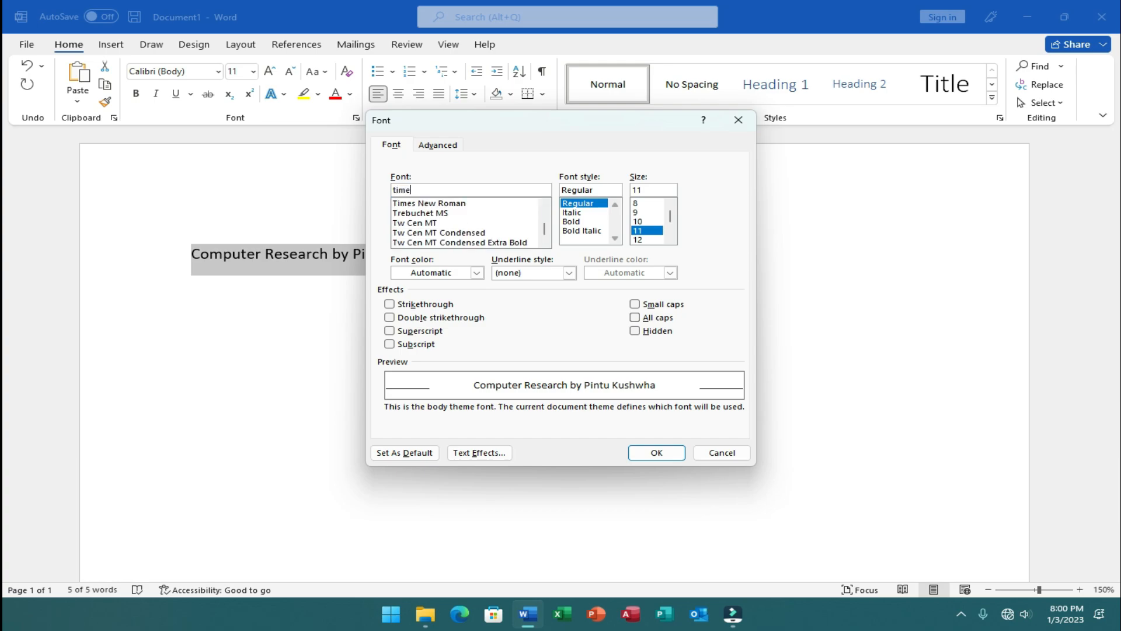
{"action": "key", "text": "Down"}
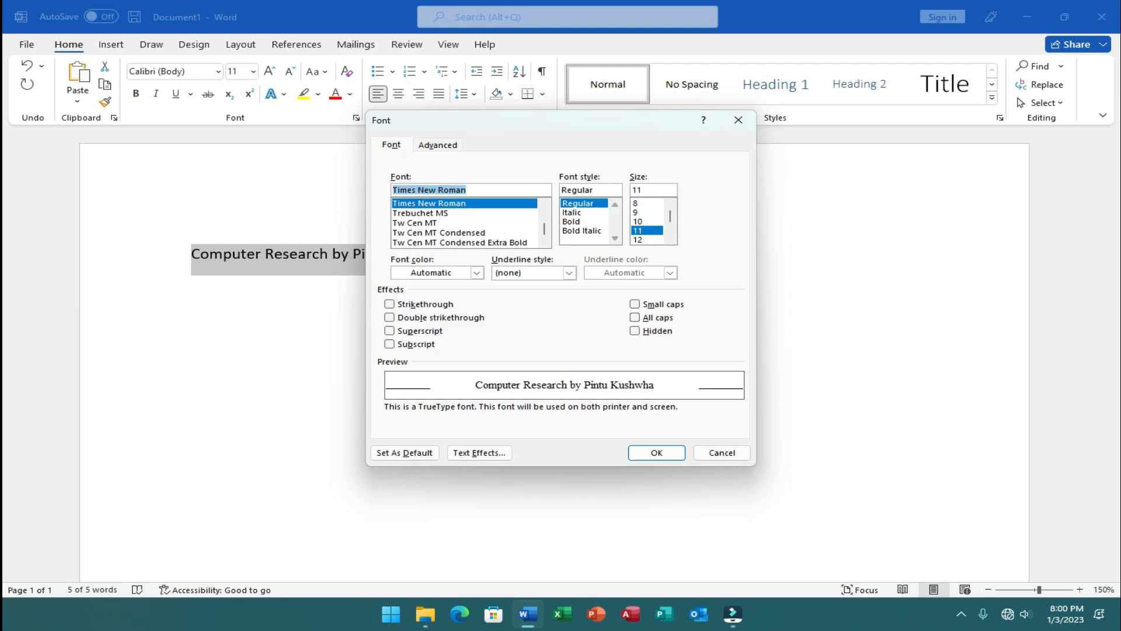
{"action": "key", "text": "Return"}
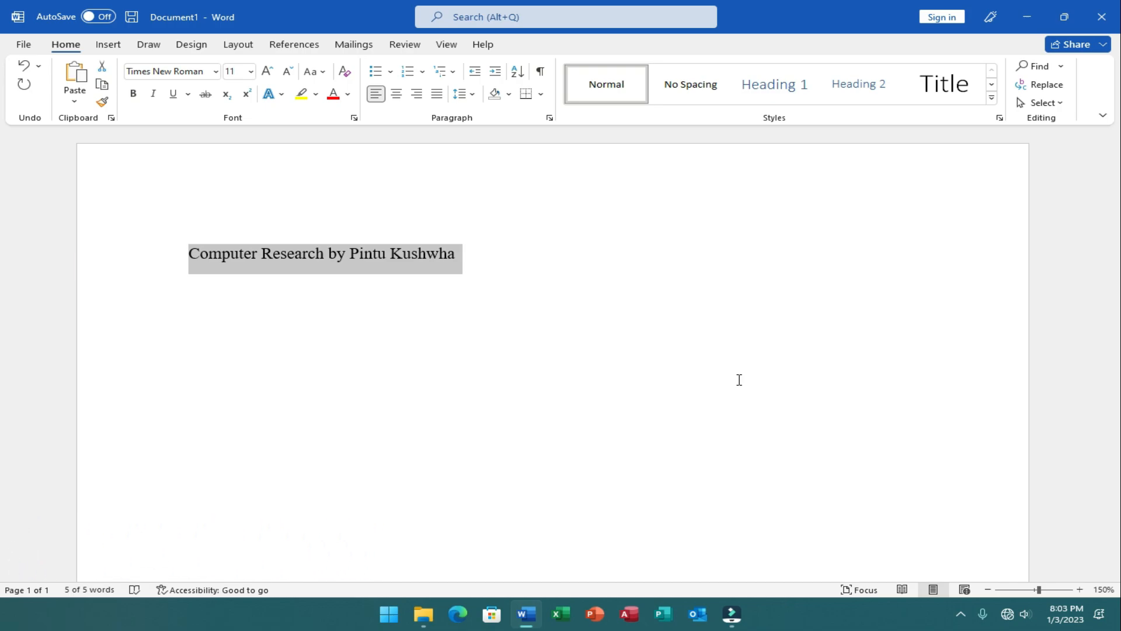
Enlarge the selected title line step by step through the preset font sizes up to 26 pt
{"action": "key", "text": "ctrl+shift+period"}
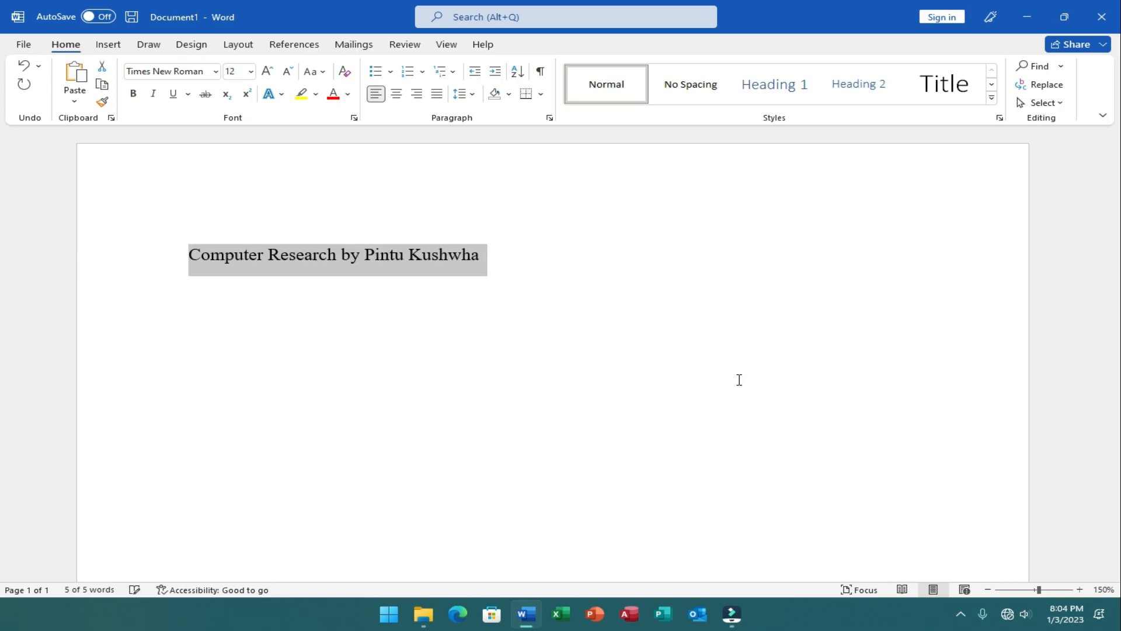
{"action": "key", "text": "ctrl+shift+period"}
{"action": "key", "text": "ctrl+shift+period"}
{"action": "key", "text": "ctrl+shift+period"}
{"action": "key", "text": "ctrl+shift+period"}
{"action": "key", "text": "ctrl+shift+period"}
{"action": "key", "text": "ctrl+shift+period"}
{"action": "key", "text": "ctrl+shift+period"}
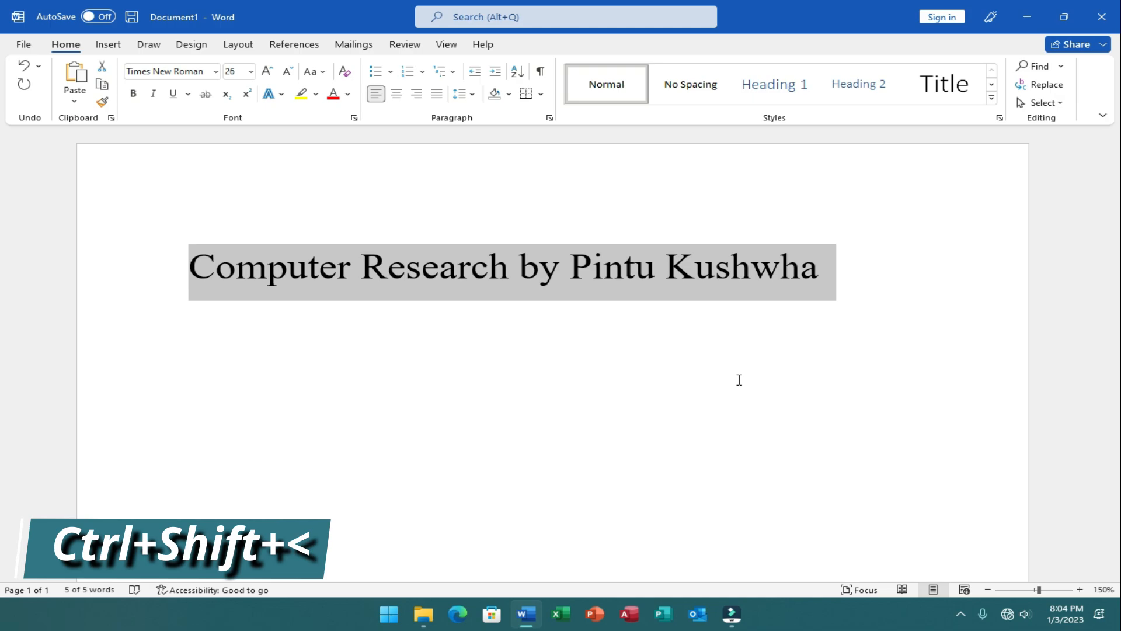
Shrink the selected title line step by step through the preset font sizes down to 11 pt
{"action": "key", "text": "ctrl+shift+comma"}
{"action": "key", "text": "ctrl+shift+comma"}
{"action": "key", "text": "ctrl+shift+comma"}
{"action": "key", "text": "ctrl+shift+comma"}
{"action": "key", "text": "ctrl+shift+comma"}
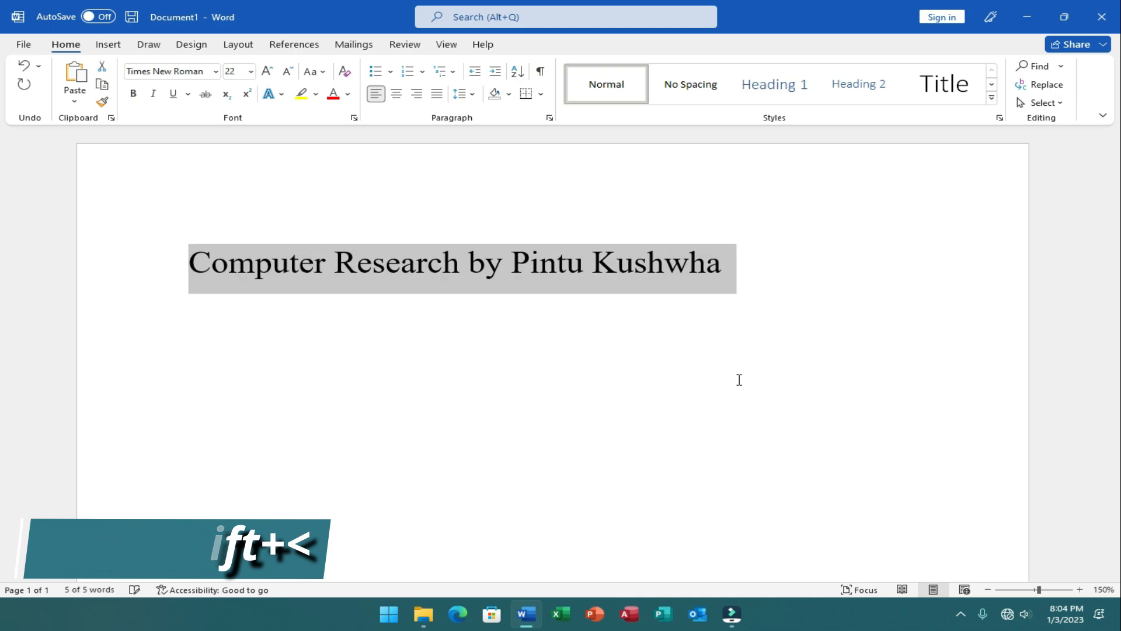
{"action": "key", "text": "ctrl+shift+comma"}
{"action": "key", "text": "ctrl+shift+comma"}
{"action": "key", "text": "ctrl+shift+comma"}
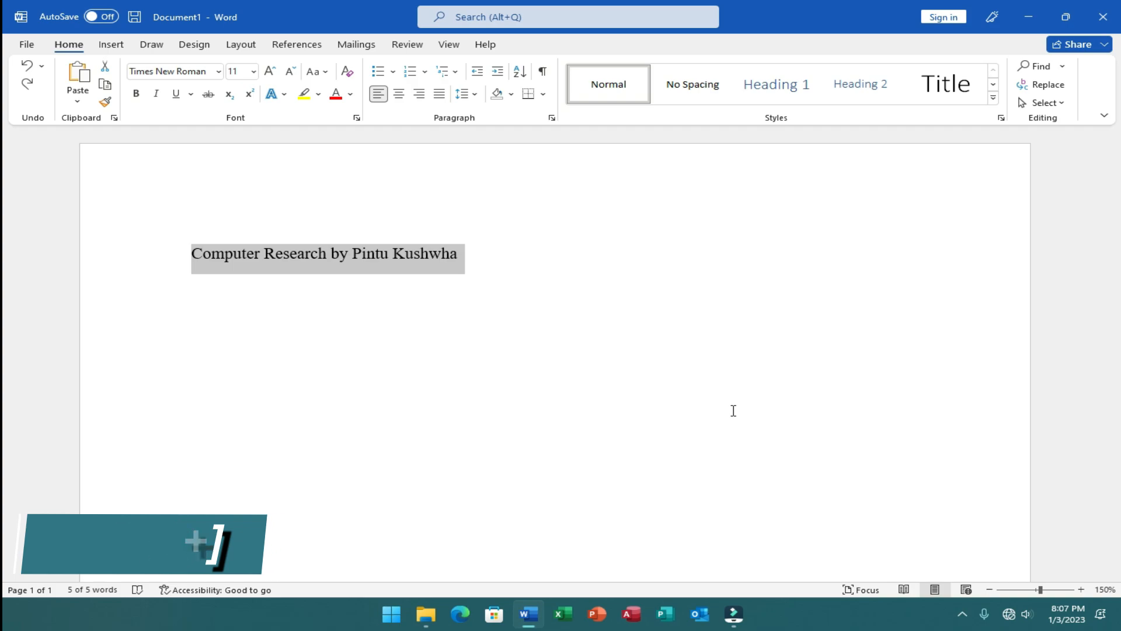
Increase the selected title line's font size one point at a time to 25 pt
{"action": "key", "text": "ctrl+bracketright"}
{"action": "key", "text": "ctrl+bracketright"}
{"action": "key", "text": "ctrl+bracketright"}
{"action": "key", "text": "ctrl+bracketright"}
{"action": "key", "text": "ctrl+bracketright"}
{"action": "key", "text": "ctrl+bracketright"}
{"action": "key", "text": "ctrl+bracketright"}
{"action": "key", "text": "ctrl+bracketright"}
{"action": "key", "text": "ctrl+bracketright"}
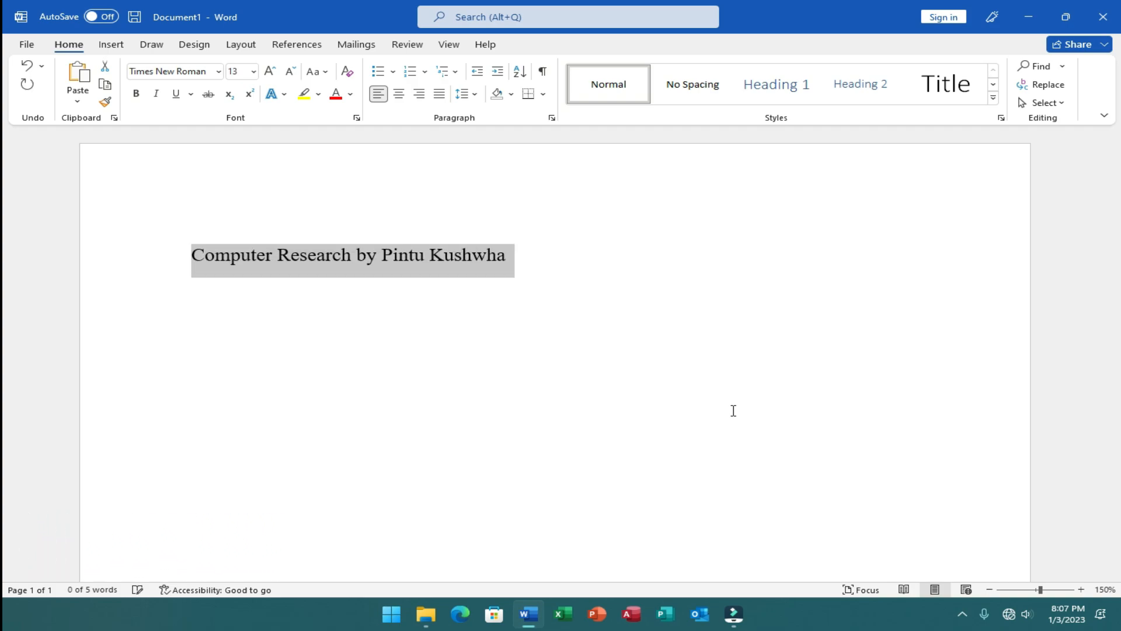
{"action": "key", "text": "ctrl+bracketright"}
{"action": "key", "text": "ctrl+bracketright"}
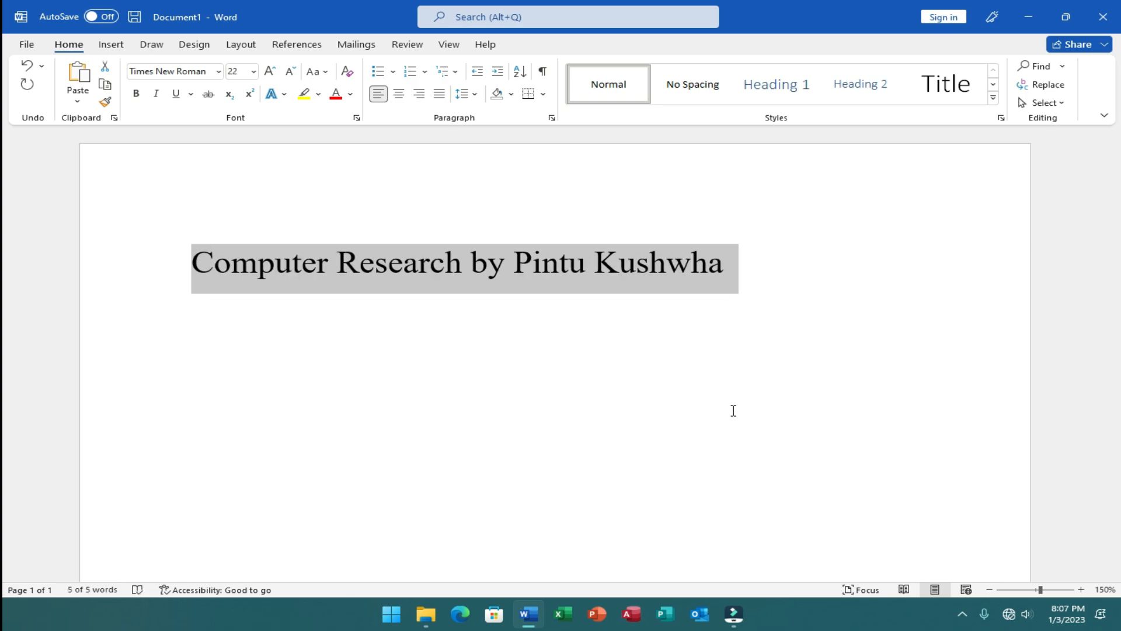
{"action": "key", "text": "ctrl+bracketright"}
{"action": "key", "text": "ctrl+bracketright"}
{"action": "key", "text": "ctrl+bracketright"}
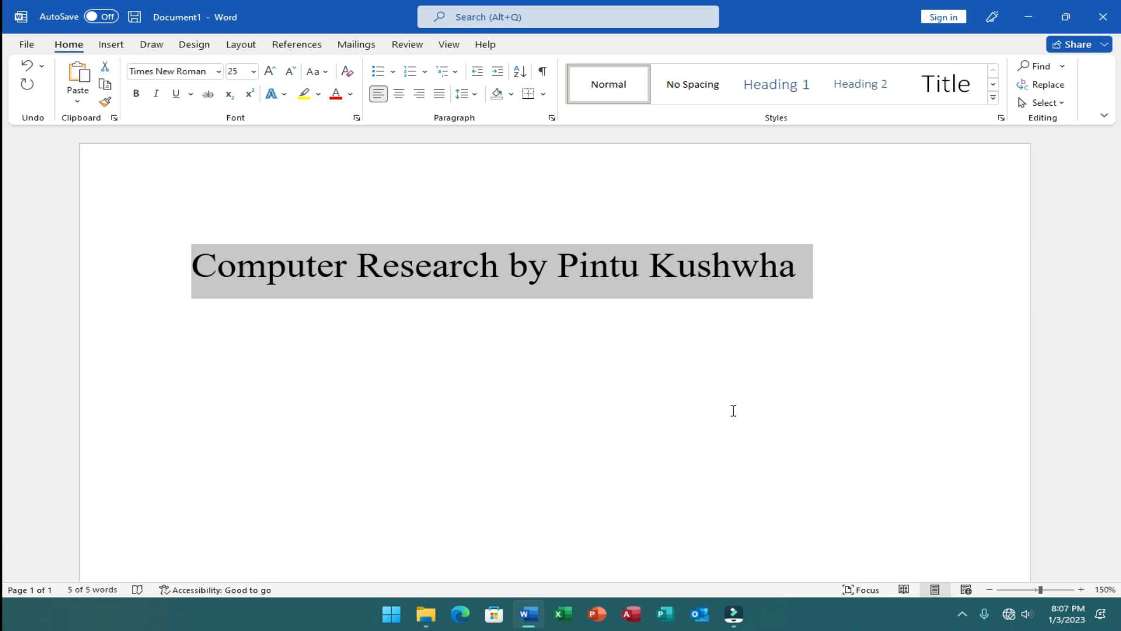
Decrease the selected title line's font size one point at a time to 13 pt, and toggle the formatting marks
{"action": "key", "text": "ctrl+bracketleft"}
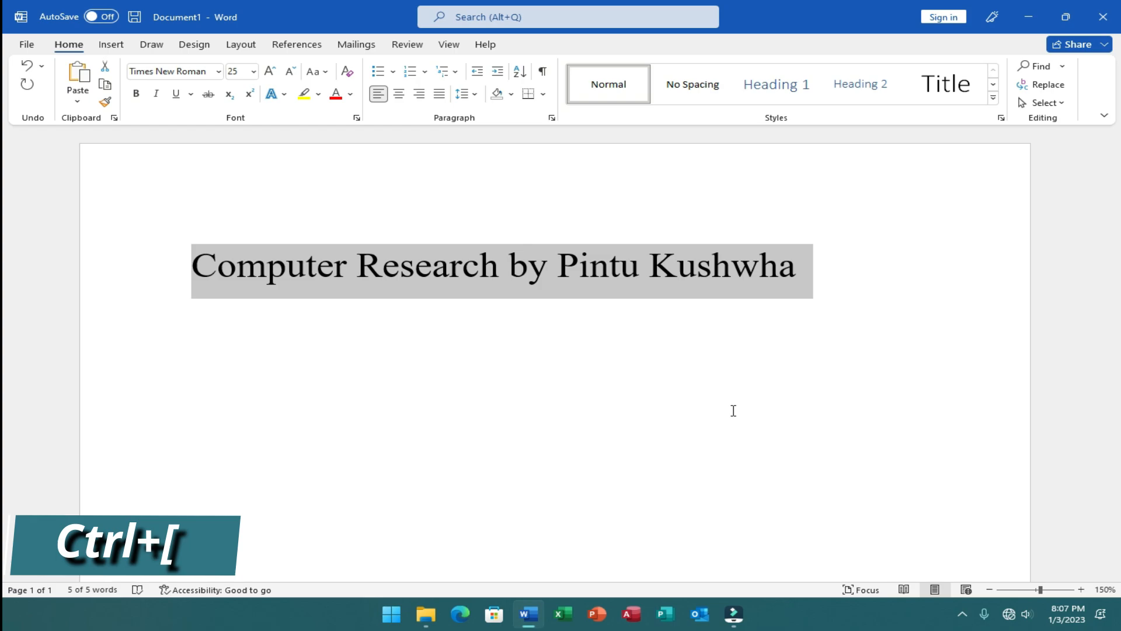
{"action": "key", "text": "ctrl+bracketleft"}
{"action": "key", "text": "ctrl+bracketleft"}
{"action": "key", "text": "ctrl+bracketleft"}
{"action": "key", "text": "ctrl+bracketleft"}
{"action": "key", "text": "ctrl+bracketleft"}
{"action": "key", "text": "ctrl+bracketleft"}
{"action": "key", "text": "ctrl+bracketleft"}
{"action": "key", "text": "ctrl+bracketleft"}
{"action": "key", "text": "ctrl+bracketleft"}
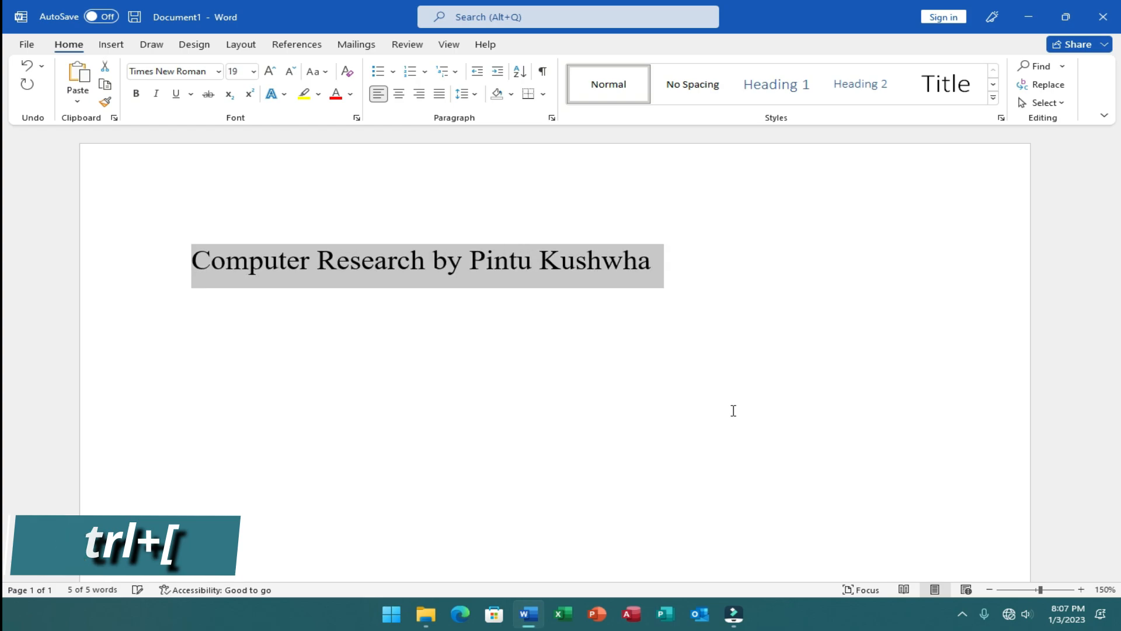
{"action": "key", "text": "ctrl+bracketleft"}
{"action": "key", "text": "ctrl+bracketleft"}
{"action": "key", "text": "ctrl+bracketleft"}
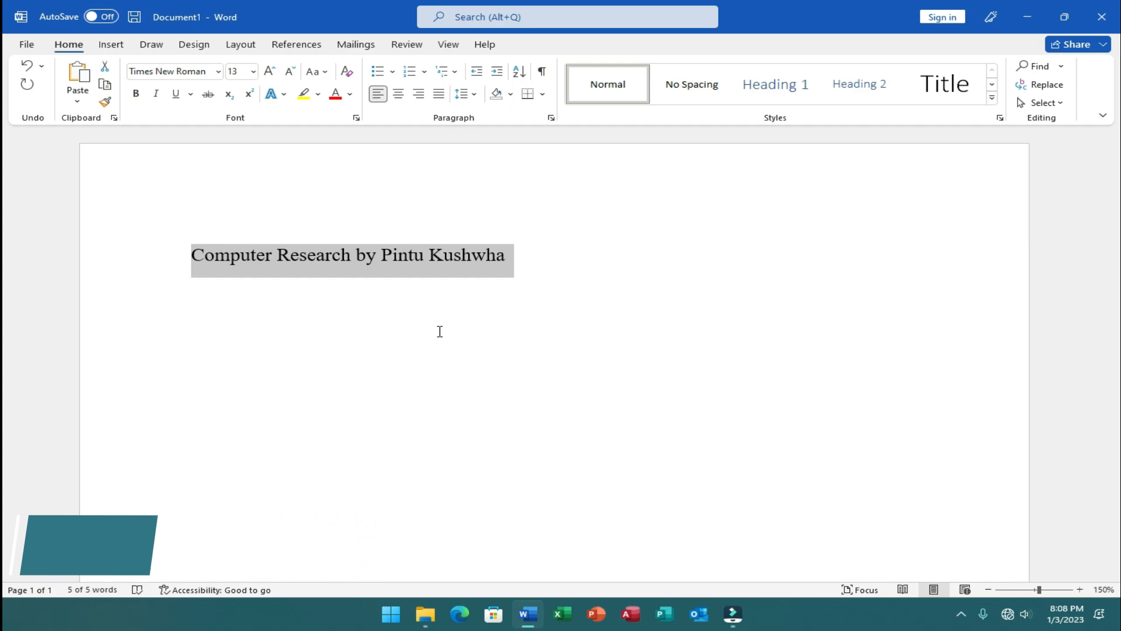
{"action": "key", "text": "ctrl+shift+8"}
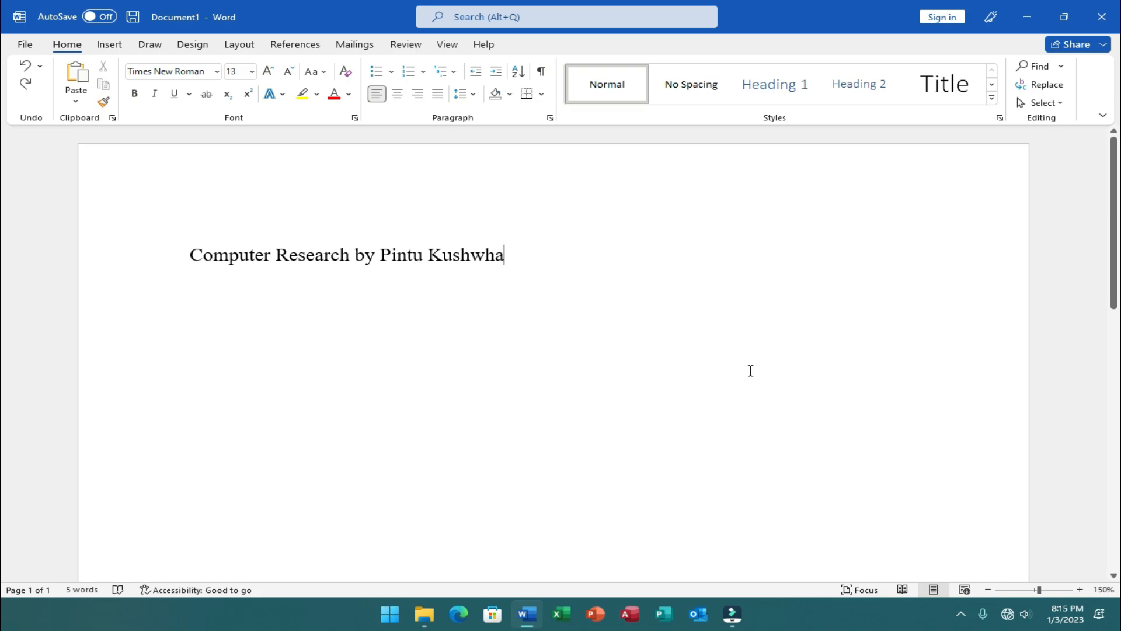
Replace the whole document text with sample paragraphs generated by =rand()
{"action": "key", "text": "ctrl+a"}
{"action": "key", "text": "BackSpace"}
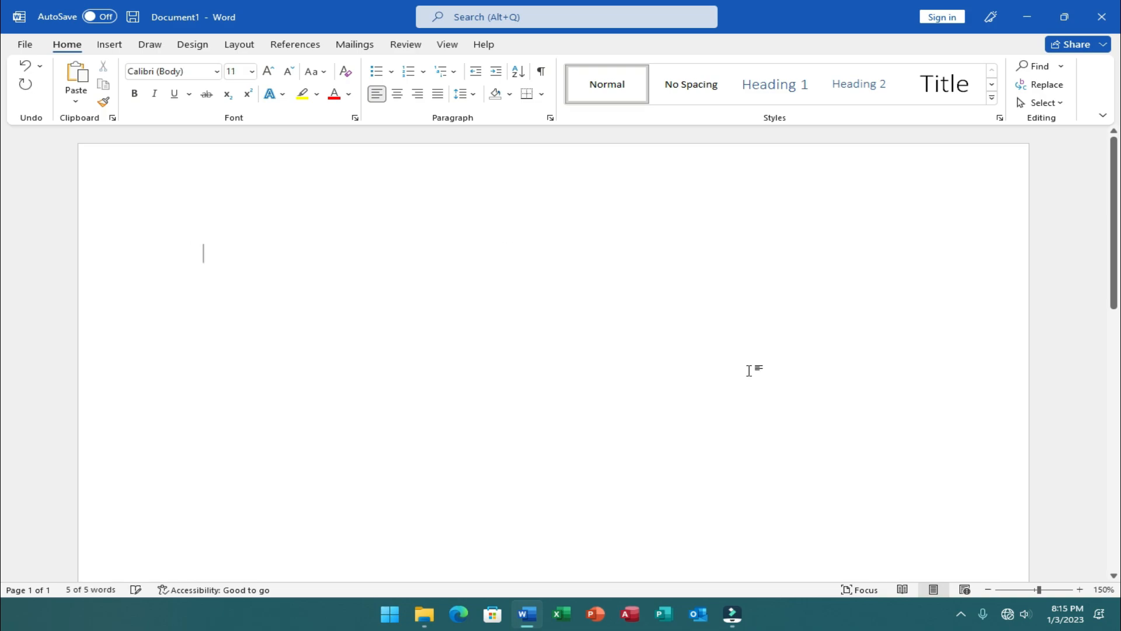
{"action": "type", "text": "=rand"}
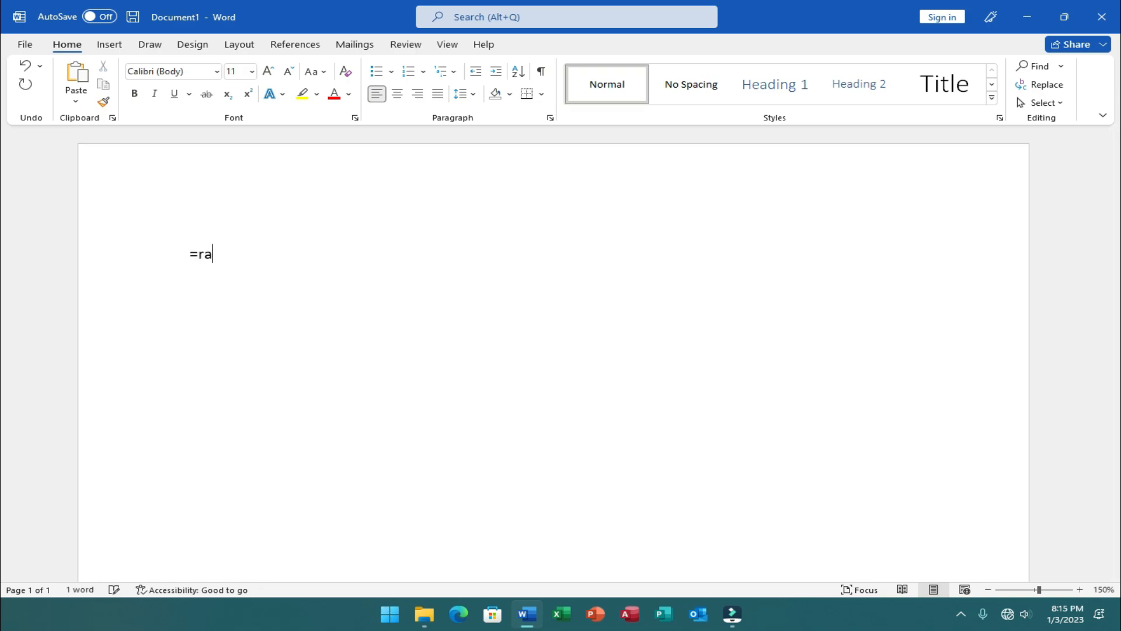
{"action": "type", "text": "()"}
{"action": "key", "text": "Return"}
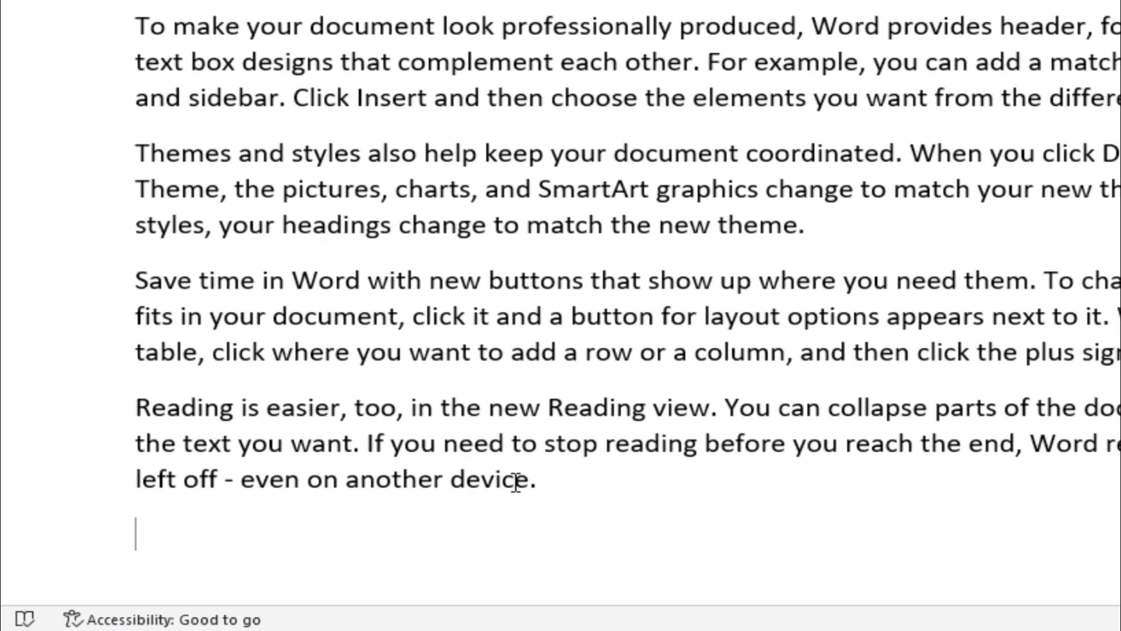
Jump the cursor by paragraph from the end of the last text paragraph to its start, and forward to the blank paragraph below
{"action": "left_click", "coordinate": [551, 481]}
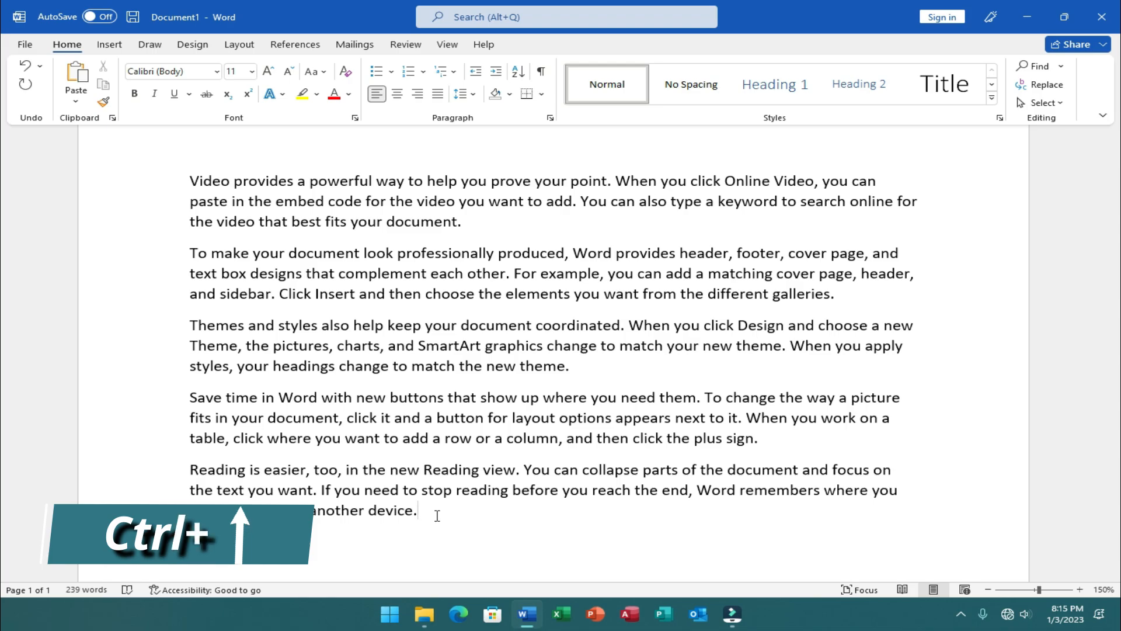
{"action": "key", "text": "ctrl+Up"}
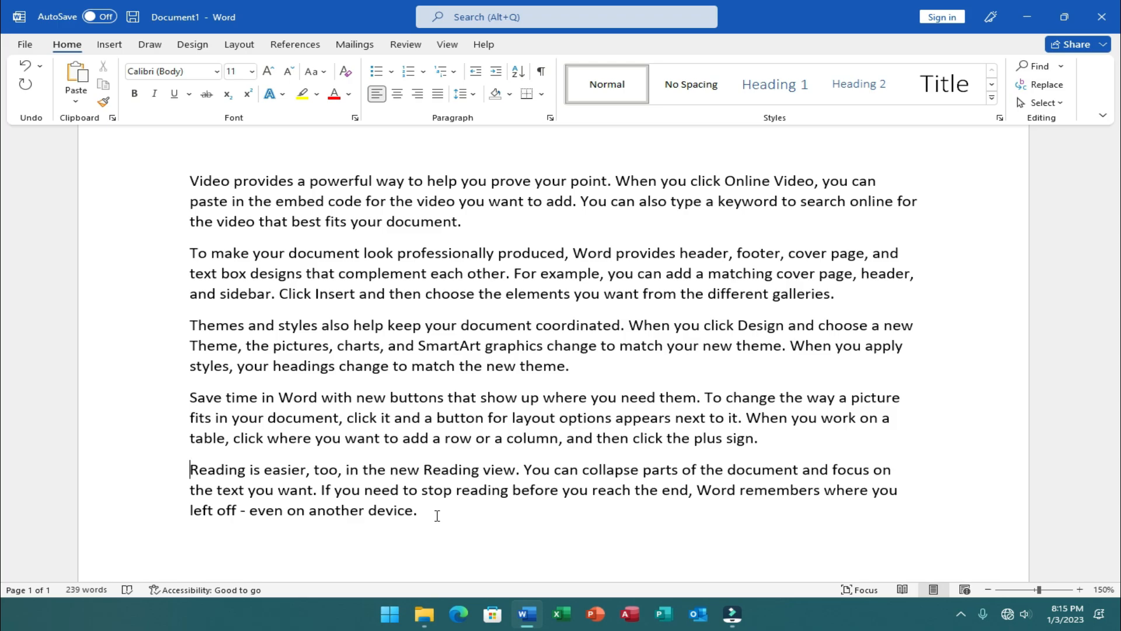
{"action": "scroll", "coordinate": [212, 503], "scroll_direction": "up", "scroll_amount": 9, "text": "ctrl"}
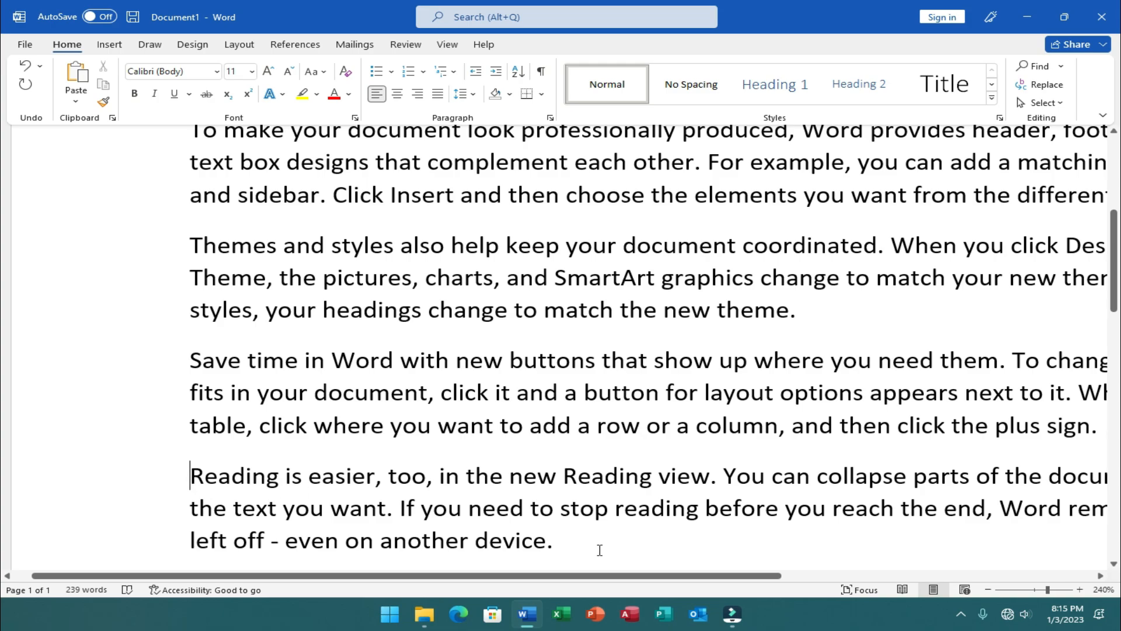
{"action": "key", "text": "ctrl+Down"}
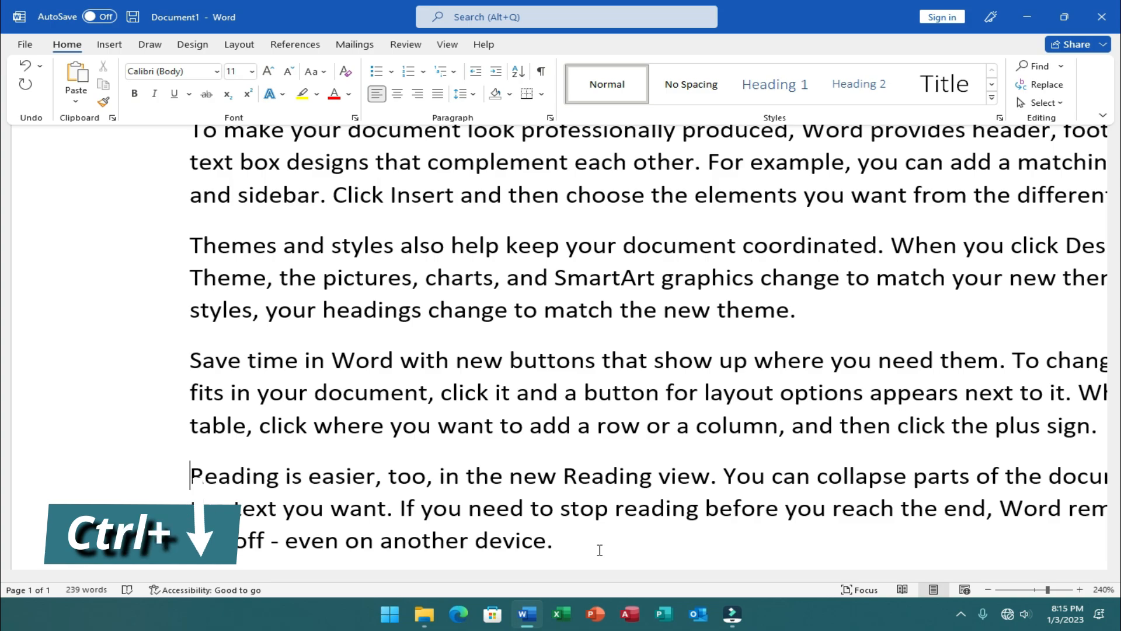
{"action": "key", "text": "ctrl+Down"}
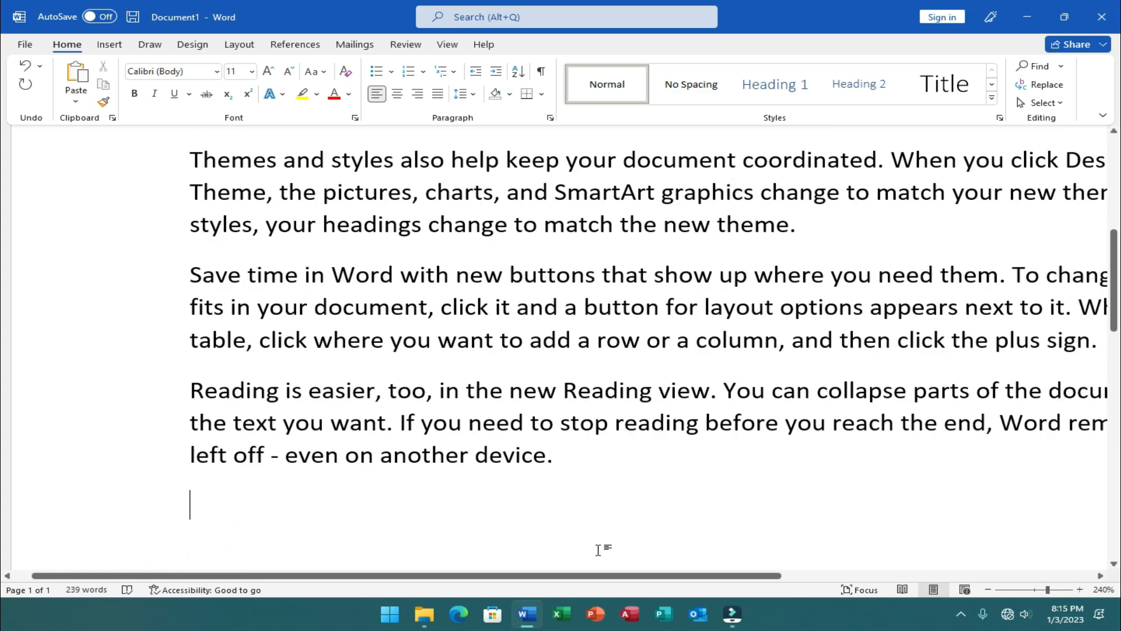
{"action": "key", "text": "Left"}
Move the cursor back one character at a time from the end of the last paragraph into the word "another"
{"action": "left_click_drag", "start_coordinate": [210, 453], "coordinate": [228, 452]}
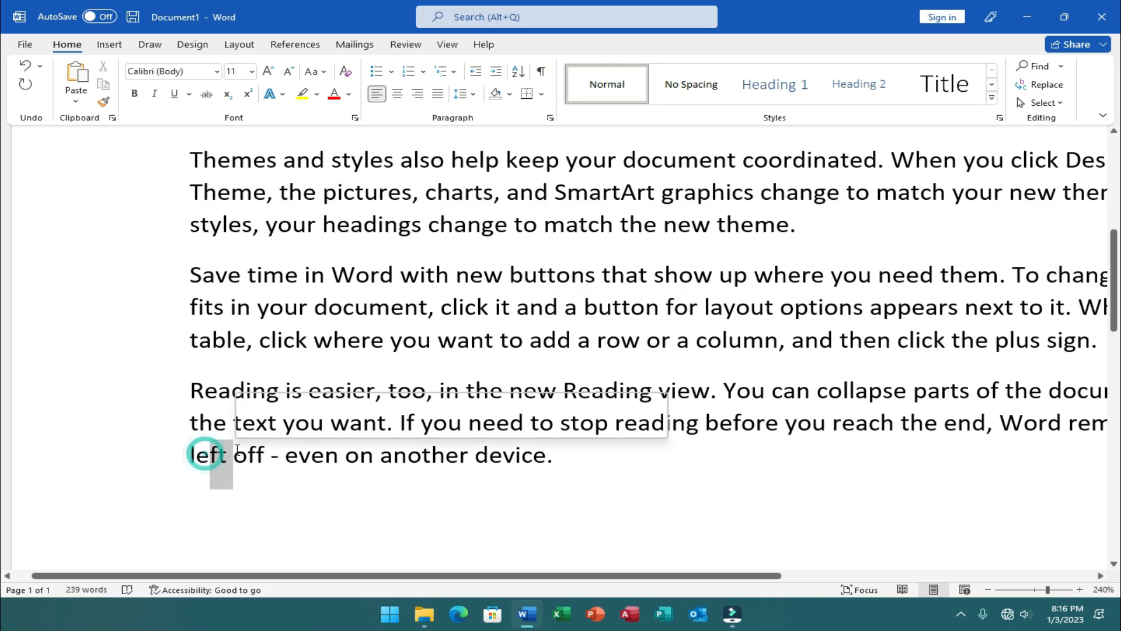
{"action": "left_click", "coordinate": [588, 465]}
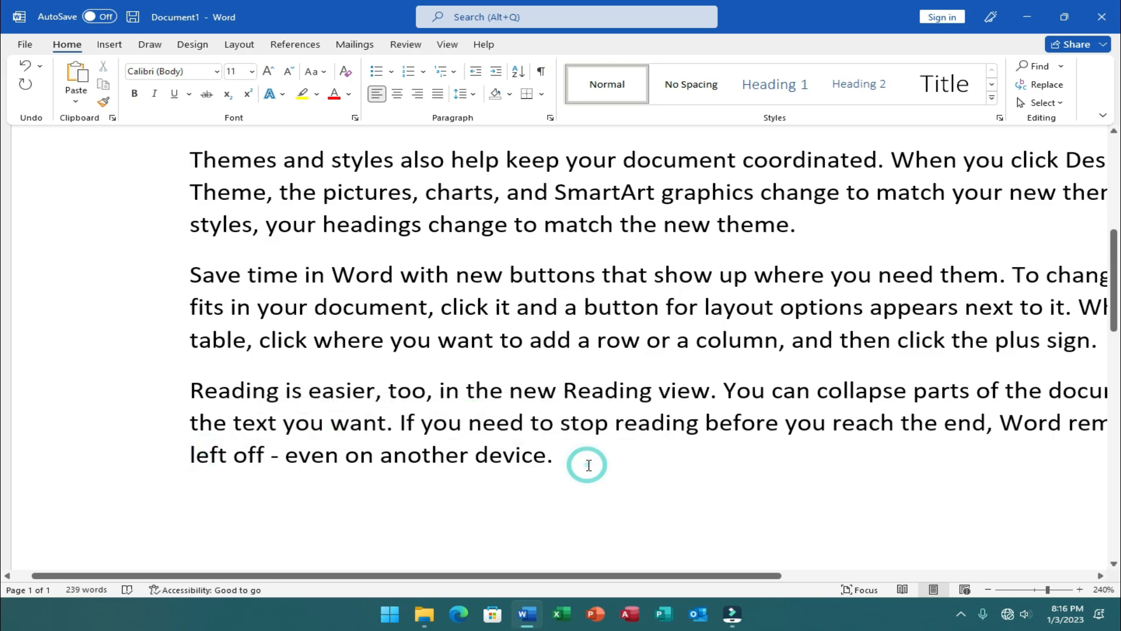
{"action": "key", "text": "Left"}
{"action": "key", "text": "Left"}
{"action": "key", "text": "Left"}
{"action": "key", "text": "Left"}
{"action": "key", "text": "Left"}
{"action": "key", "text": "Left"}
{"action": "key", "text": "Left"}
{"action": "key", "text": "Left"}
{"action": "key", "text": "Left"}
{"action": "key", "text": "Left"}
{"action": "key", "text": "Left"}
{"action": "key", "text": "Left"}
{"action": "key", "text": "Left"}
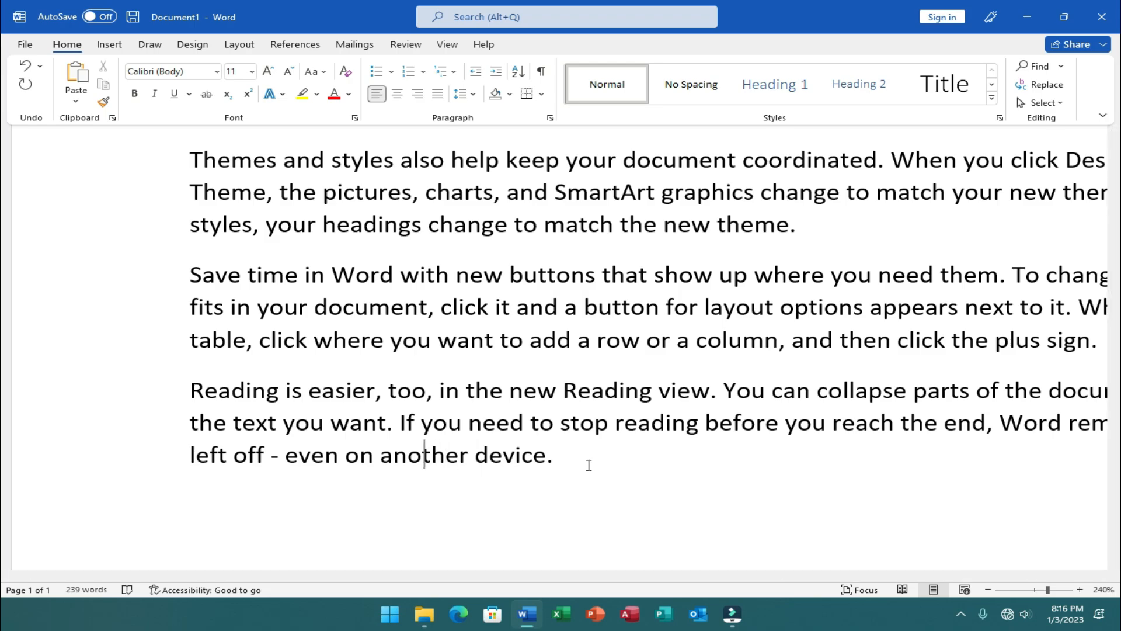
Move the cursor forward character by character and return it to the end of the last paragraph, after "device."
{"action": "key", "text": "Right"}
{"action": "key", "text": "Right"}
{"action": "key", "text": "Right"}
{"action": "key", "text": "Right"}
{"action": "key", "text": "Right"}
{"action": "key", "text": "Right"}
{"action": "key", "text": "Down"}
{"action": "key", "text": "Left"}
{"action": "key", "text": "Left"}
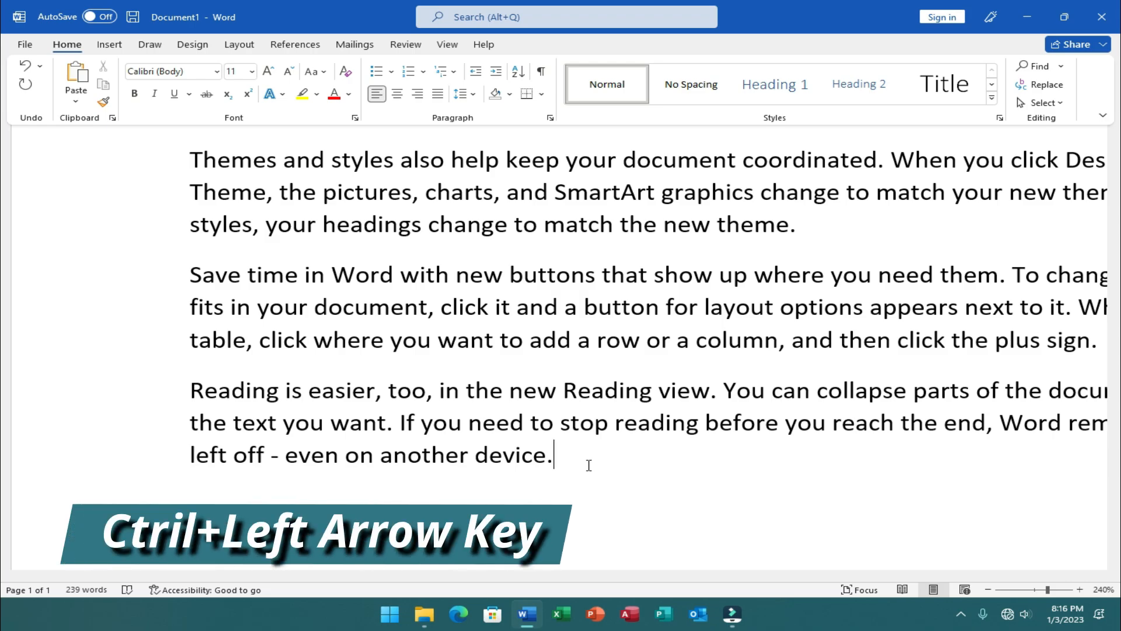
Move the cursor back one word at a time from the end of the last paragraph to the start of "left"
{"action": "key", "text": "ctrl+Left"}
{"action": "key", "text": "ctrl+Left"}
{"action": "key", "text": "ctrl+Left"}
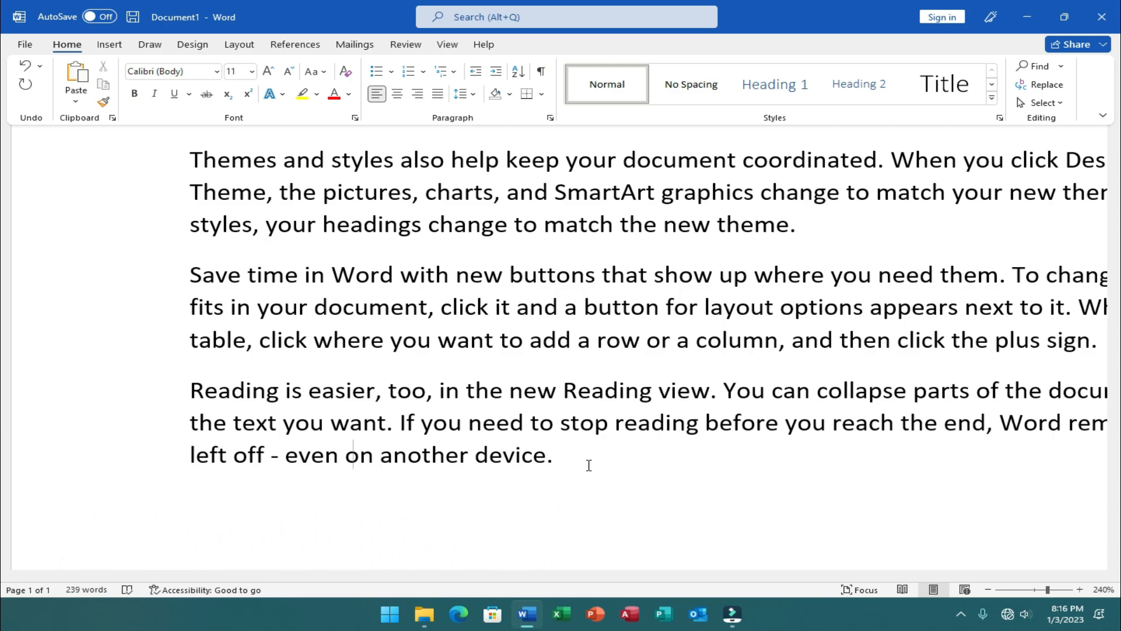
{"action": "key", "text": "ctrl+Left"}
{"action": "key", "text": "ctrl+Left"}
{"action": "key", "text": "ctrl+Left"}
{"action": "key", "text": "ctrl+Left"}
Move the cursor forward one word at a time along the final line "left off - even on another device."
{"action": "key", "text": "ctrl+Right"}
{"action": "key", "text": "ctrl+Right"}
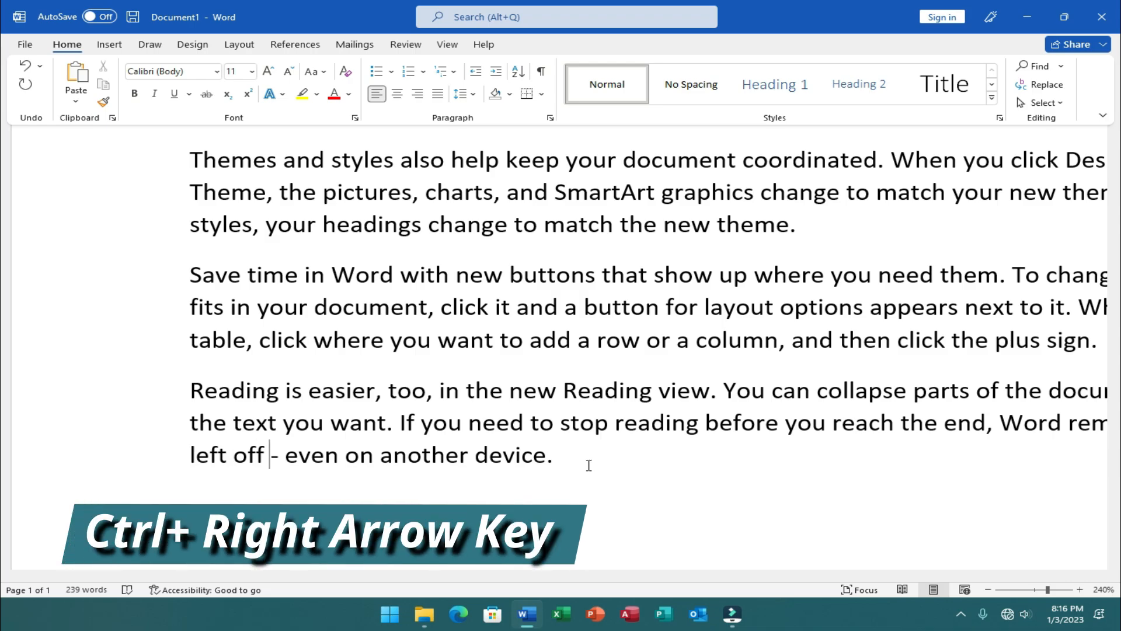
{"action": "key", "text": "ctrl+Right"}
{"action": "key", "text": "ctrl+Right"}
{"action": "key", "text": "ctrl+Right"}
{"action": "key", "text": "ctrl+Right"}
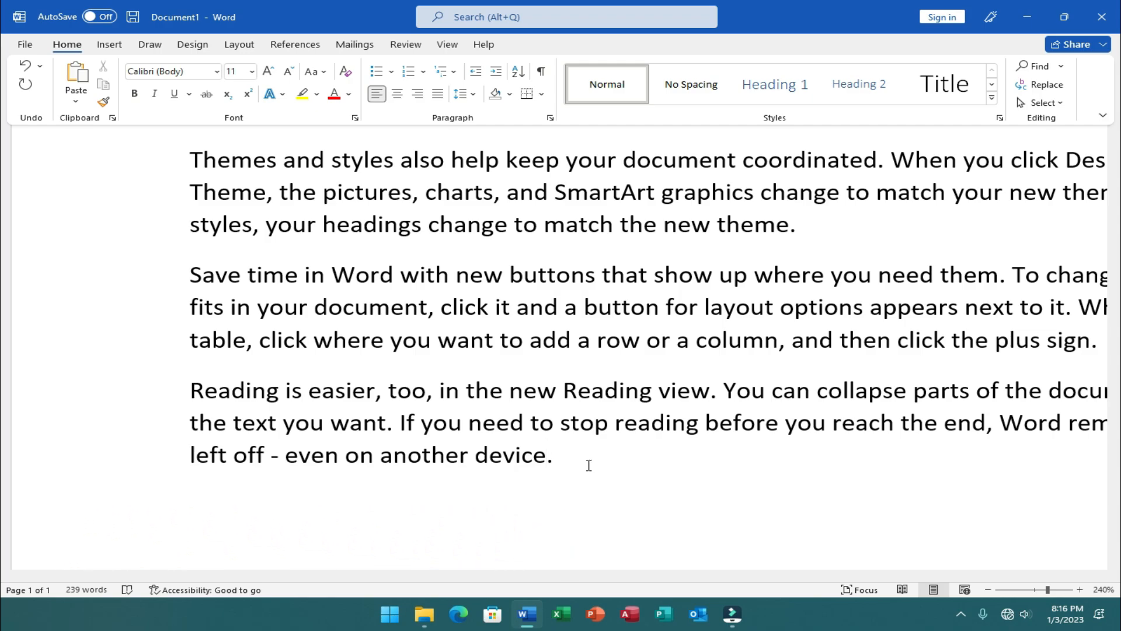
{"action": "key", "text": "Up"}
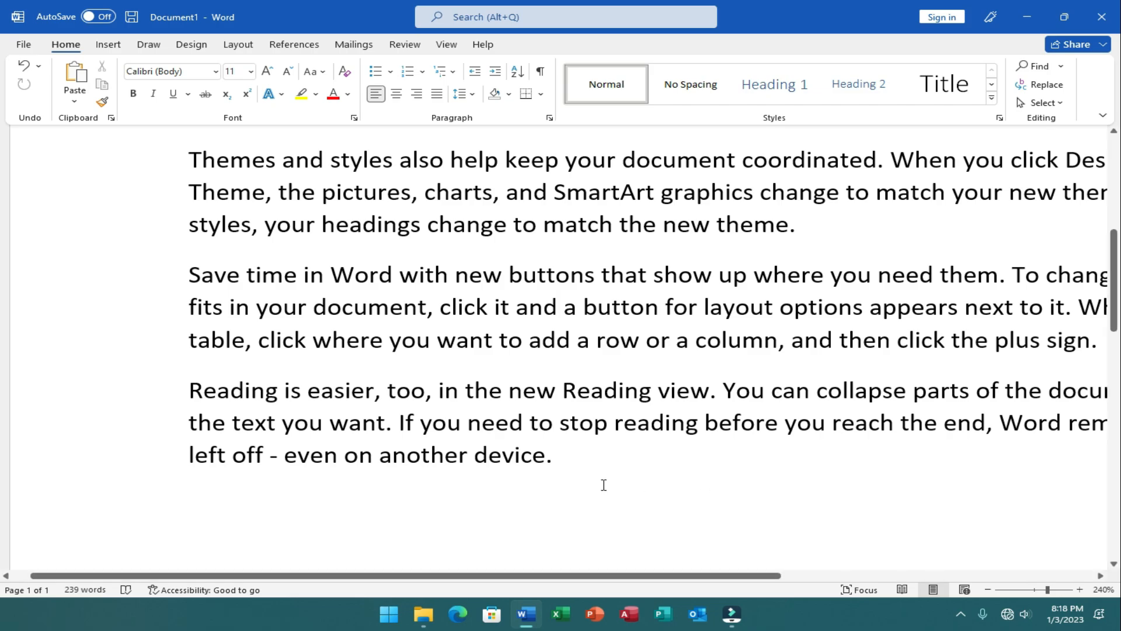
{"action": "left_click", "coordinate": [552, 421]}
{"action": "left_click_drag", "start_coordinate": [552, 421], "coordinate": [657, 423]}
{"action": "left_click", "coordinate": [826, 430]}
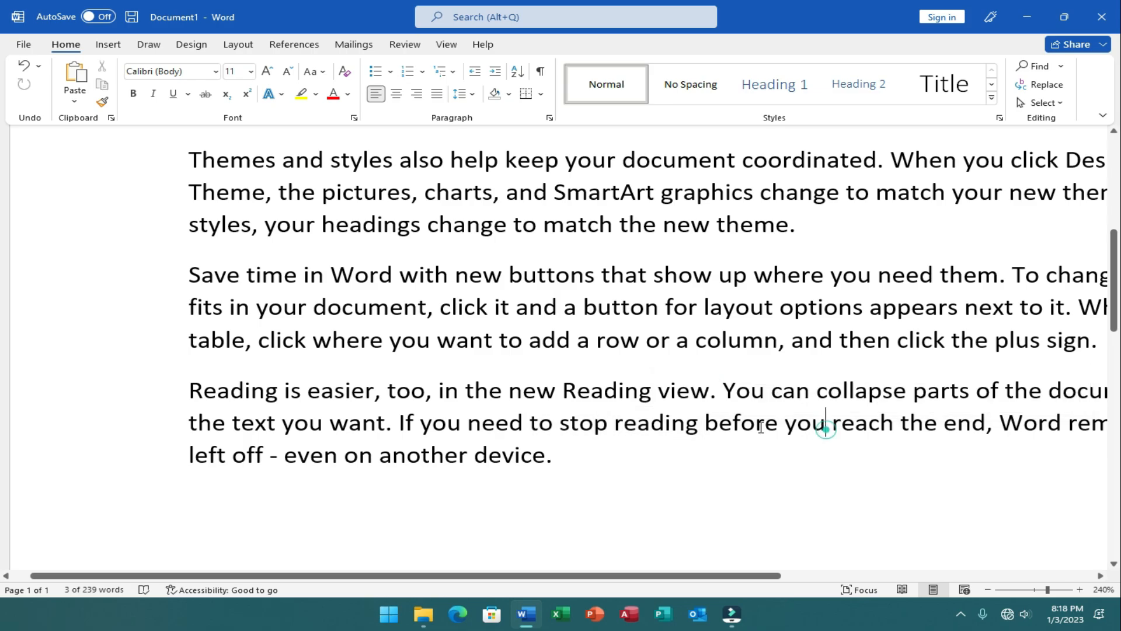
{"action": "left_click", "coordinate": [600, 425]}
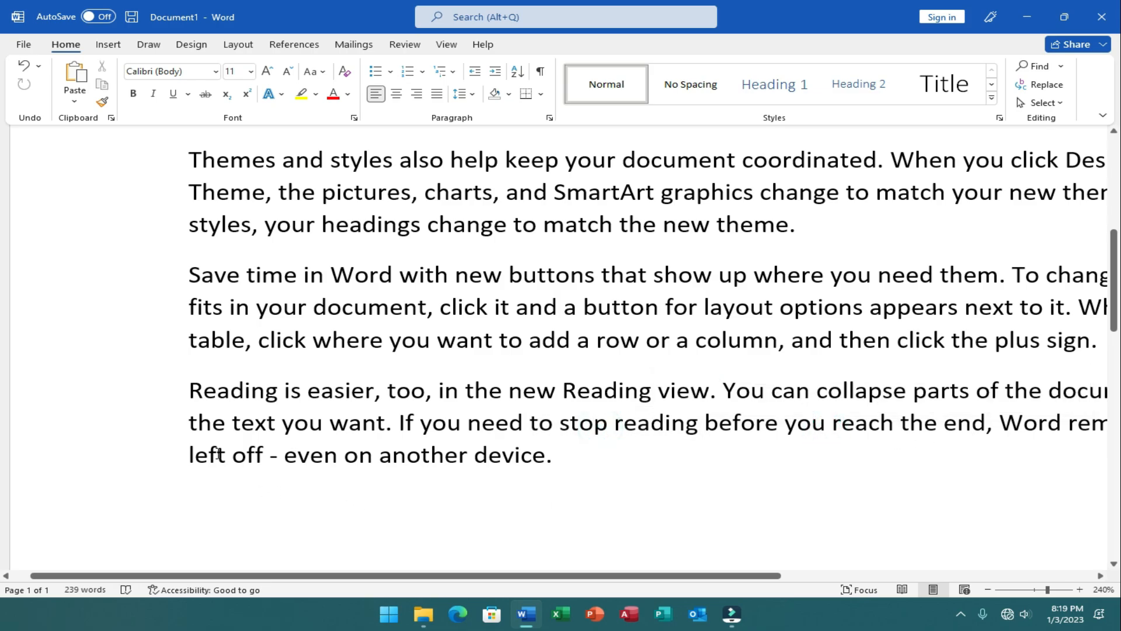
Delete "even on another device." from the end of the last paragraph, one word at a time
{"action": "left_click", "coordinate": [285, 455]}
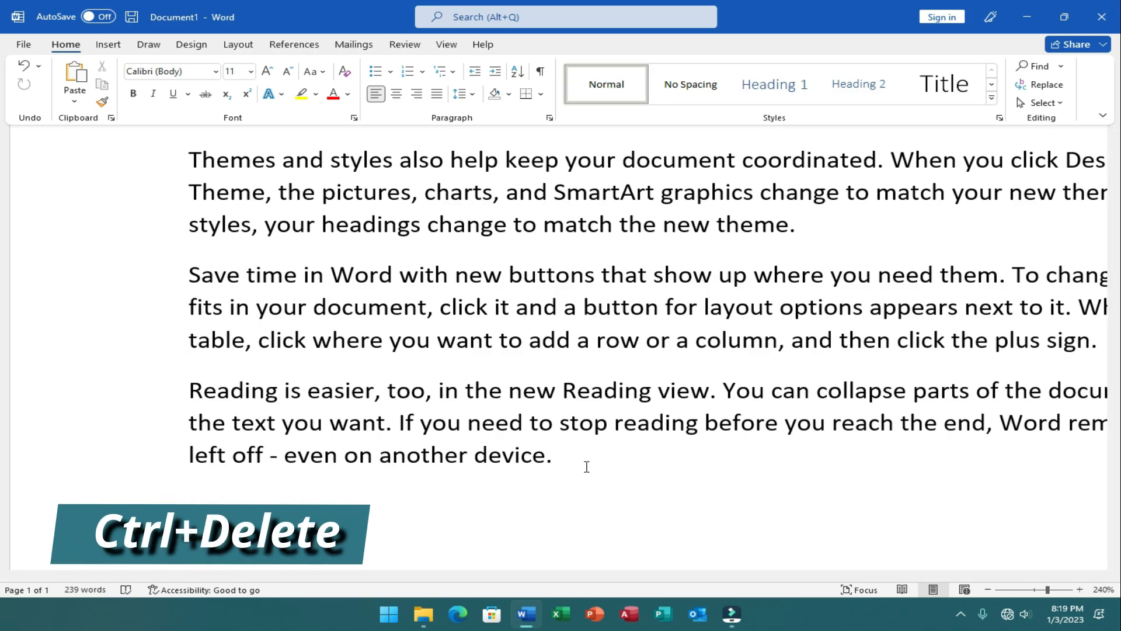
{"action": "key", "text": "ctrl+Delete"}
{"action": "key", "text": "ctrl+Delete"}
{"action": "key", "text": "ctrl+Delete"}
{"action": "key", "text": "ctrl+Delete"}
{"action": "key", "text": "ctrl+Delete"}
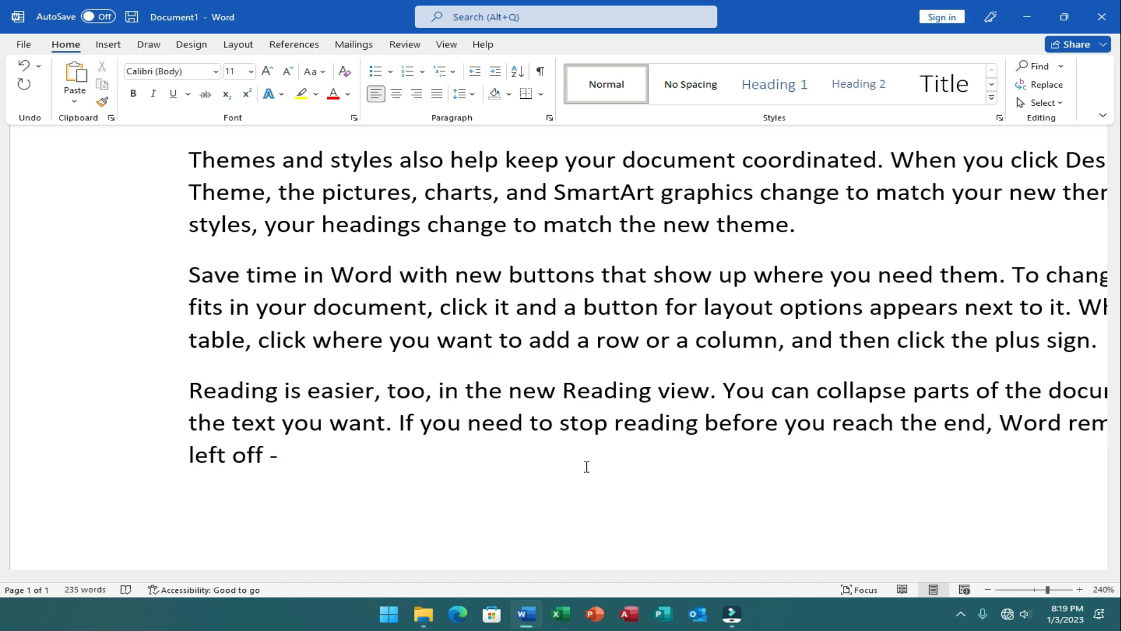
Move the cursor up to the previous line of the last paragraph and place it just before "text you want"
{"action": "key", "text": "Left"}
{"action": "key", "text": "Left"}
{"action": "key", "text": "Left"}
{"action": "key", "text": "Left"}
{"action": "key", "text": "Left"}
{"action": "key", "text": "Left"}
{"action": "key", "text": "Left"}
{"action": "key", "text": "Left"}
{"action": "key", "text": "Left"}
{"action": "key", "text": "Up"}
{"action": "key", "text": "Right"}
{"action": "key", "text": "Right"}
{"action": "key", "text": "Right"}
{"action": "key", "text": "Right"}
Delete "text you" after "the" in the last paragraph, one character at a time
{"action": "key", "text": "Delete"}
{"action": "key", "text": "Delete"}
{"action": "key", "text": "Delete"}
{"action": "key", "text": "Delete"}
{"action": "key", "text": "Delete"}
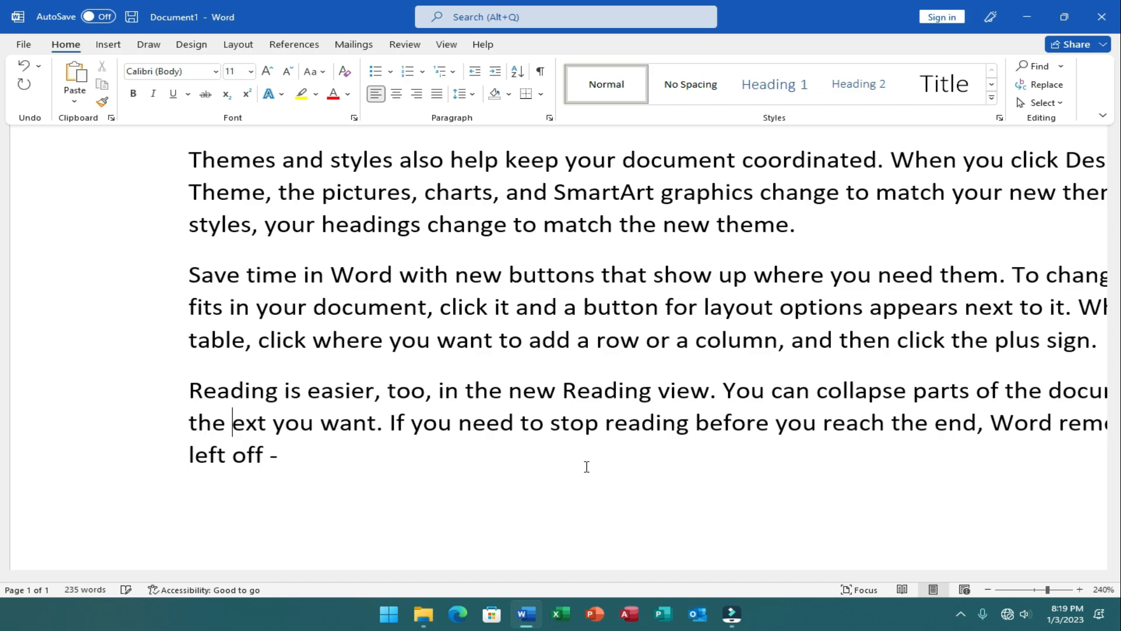
{"action": "key", "text": "Delete"}
{"action": "key", "text": "Delete"}
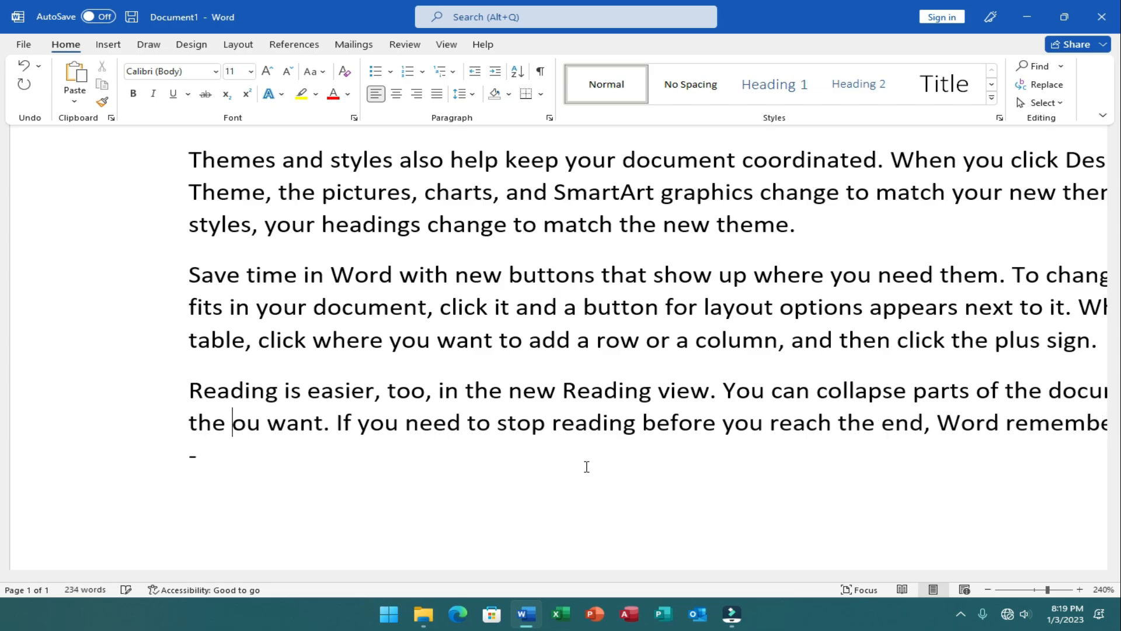
{"action": "key", "text": "Delete"}
{"action": "key", "text": "Delete"}
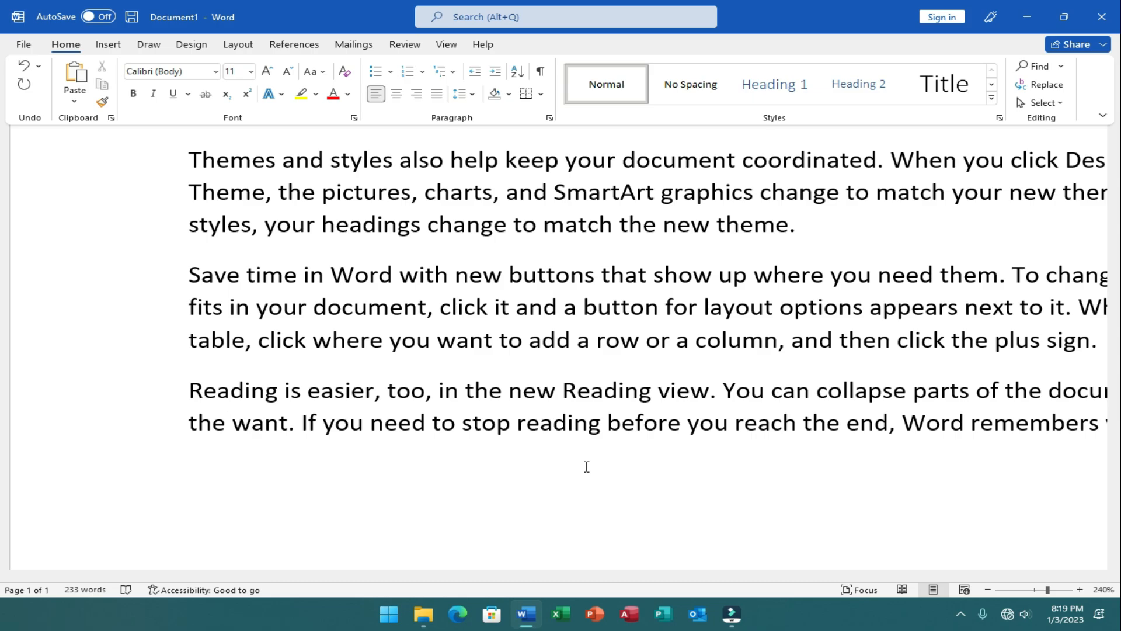
Delete "want. If you need" after "the" in the last paragraph, removing the text ahead of the cursor
{"action": "key", "text": "Delete"}
{"action": "key", "text": "Delete"}
{"action": "key", "text": "Delete"}
{"action": "key", "text": "Delete"}
{"action": "key", "text": "Delete"}
{"action": "key", "text": "Delete"}
{"action": "key", "text": "Delete"}
{"action": "key", "text": "Delete"}
{"action": "key", "text": "Delete"}
{"action": "key", "text": "Delete"}
{"action": "key", "text": "Delete"}
{"action": "key", "text": "Delete"}
{"action": "key", "text": "Delete"}
{"action": "key", "text": "Delete"}
{"action": "key", "text": "Delete"}
{"action": "key", "text": "Delete"}
{"action": "key", "text": "Delete"}
{"action": "key", "text": "Delete"}
{"action": "key", "text": "Delete"}
{"action": "key", "text": "Delete"}
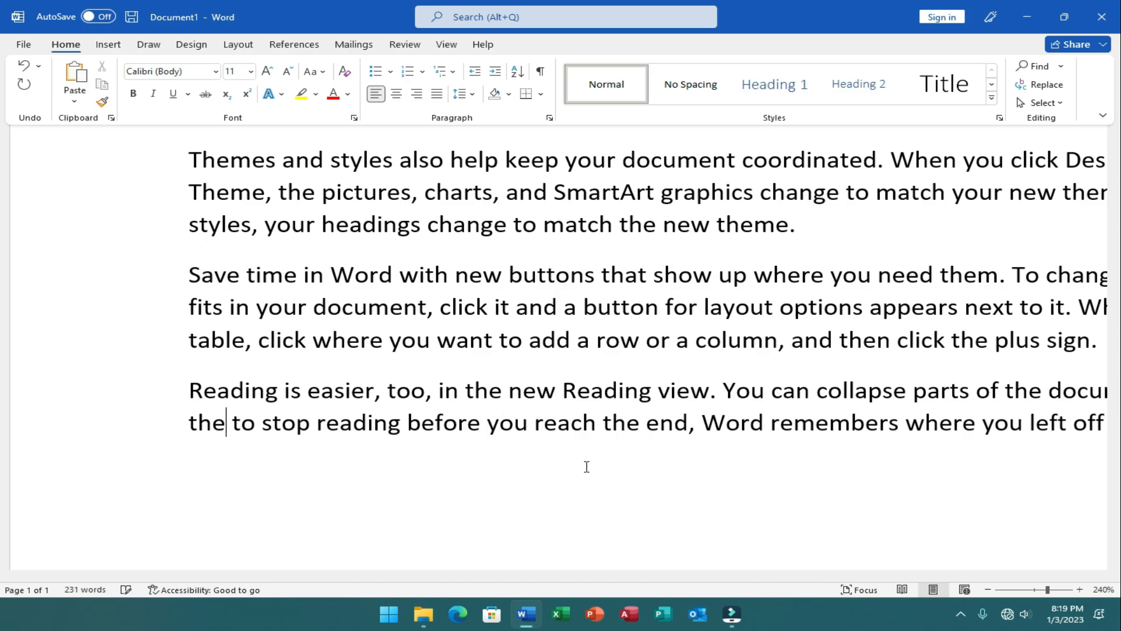
Delete "to stop reading before you reach" ahead of the cursor in the last paragraph, one word at a time
{"action": "key", "text": "Delete"}
{"action": "key", "text": "Delete"}
{"action": "key", "text": "Delete"}
{"action": "key", "text": "Delete"}
{"action": "key", "text": "Delete"}
{"action": "key", "text": "Delete"}
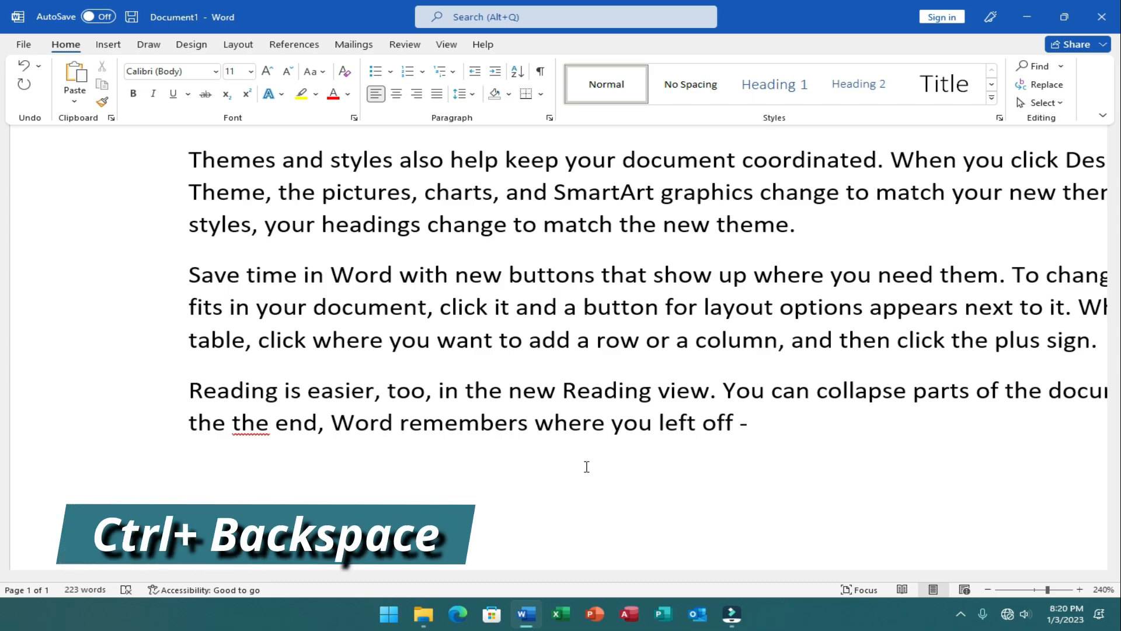
Delete "parts of the document and focus on the" backwards from the cursor in the last paragraph, one word at a time
{"action": "key", "text": "ctrl+BackSpace"}
{"action": "key", "text": "ctrl+BackSpace"}
{"action": "key", "text": "ctrl+BackSpace"}
{"action": "key", "text": "ctrl+BackSpace"}
{"action": "key", "text": "ctrl+BackSpace"}
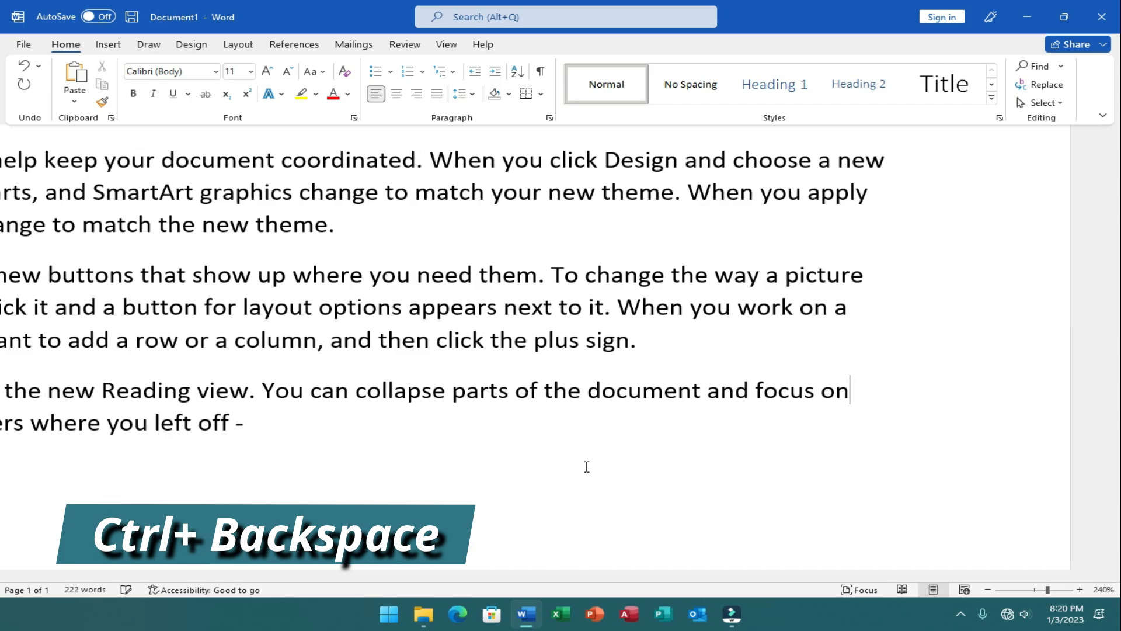
{"action": "key", "text": "ctrl+BackSpace"}
{"action": "key", "text": "ctrl+BackSpace"}
{"action": "key", "text": "ctrl+BackSpace"}
{"action": "key", "text": "ctrl+BackSpace"}
{"action": "key", "text": "ctrl+BackSpace"}
{"action": "key", "text": "ctrl+BackSpace"}
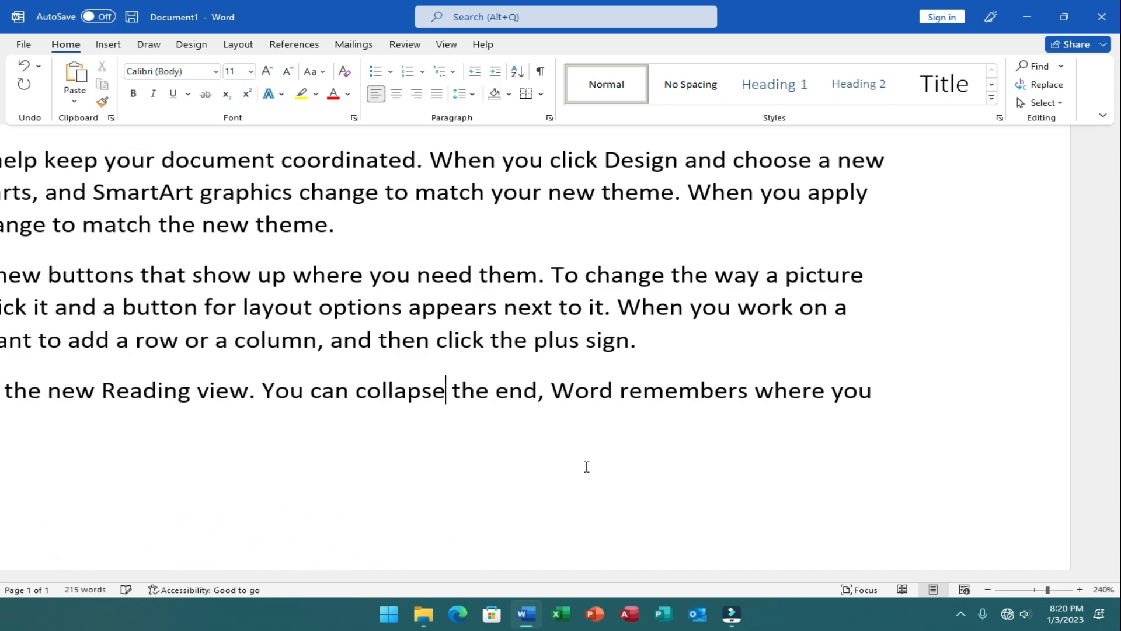
Delete backwards word by word from "collapse" to the start of the last paragraph, leaving "the end, Word remembers where you left off -"
{"action": "key", "text": "ctrl+BackSpace"}
{"action": "key", "text": "ctrl+BackSpace"}
{"action": "key", "text": "ctrl+BackSpace"}
{"action": "key", "text": "ctrl+BackSpace"}
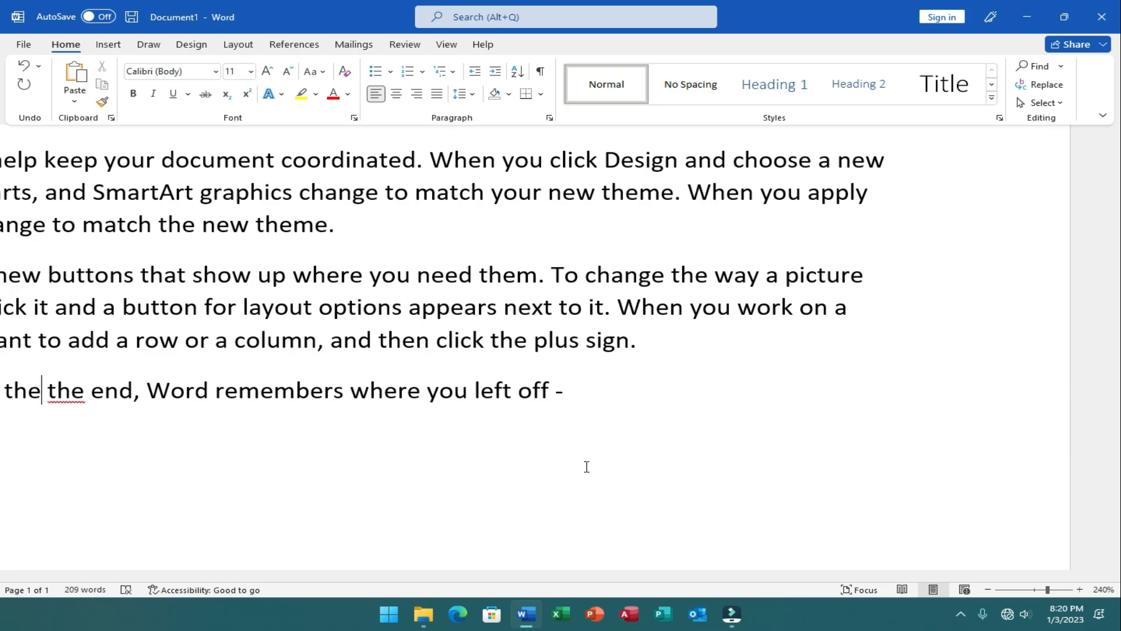
{"action": "key", "text": "ctrl+BackSpace"}
{"action": "key", "text": "ctrl+BackSpace"}
{"action": "key", "text": "ctrl+BackSpace"}
{"action": "key", "text": "ctrl+BackSpace"}
{"action": "key", "text": "ctrl+BackSpace"}
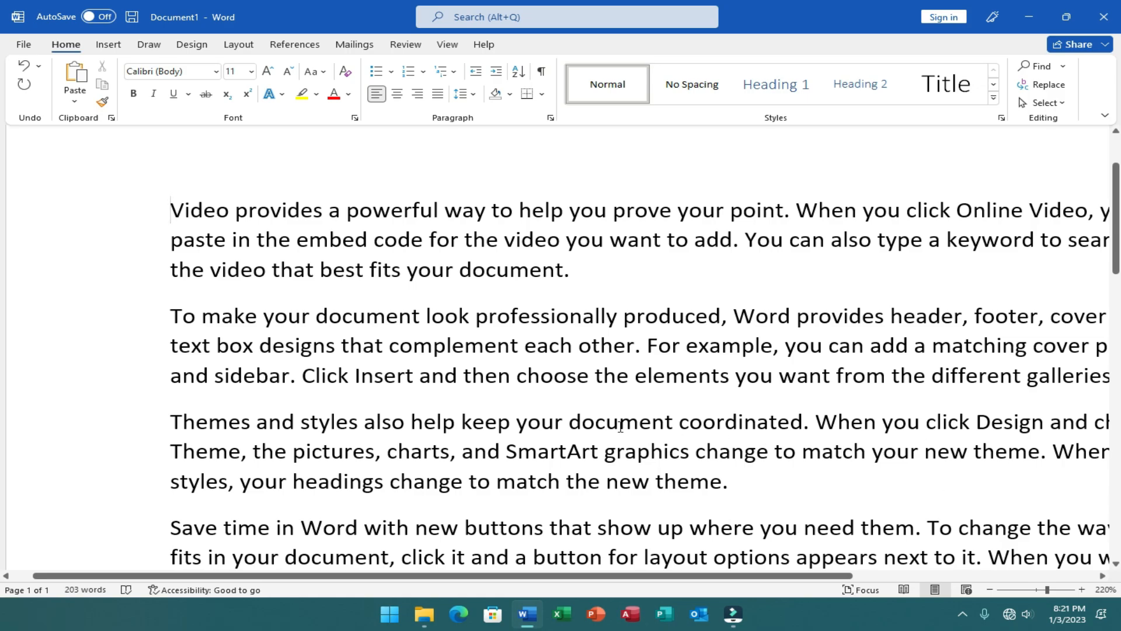
Insert several blank pages at the cursor inside the word "change" in the third paragraph
{"action": "right_click", "coordinate": [439, 482]}
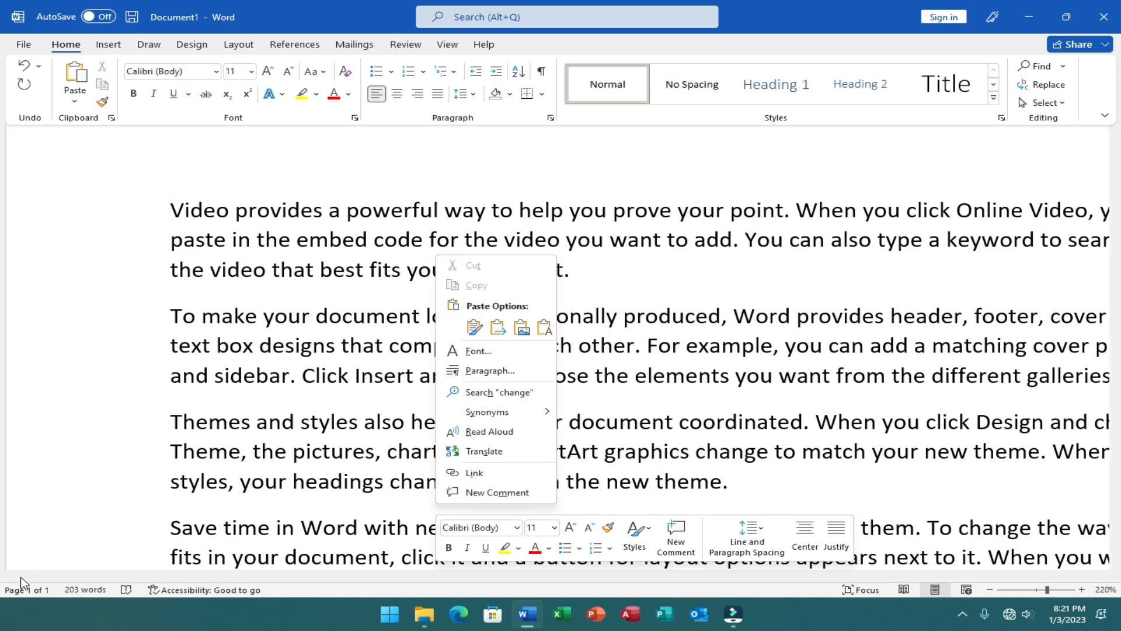
{"action": "left_click", "coordinate": [343, 420]}
{"action": "left_click", "coordinate": [341, 417]}
{"action": "scroll", "coordinate": [467, 397], "scroll_direction": "down", "scroll_amount": 4}
{"action": "scroll", "coordinate": [466, 398], "scroll_direction": "down", "scroll_amount": 6}
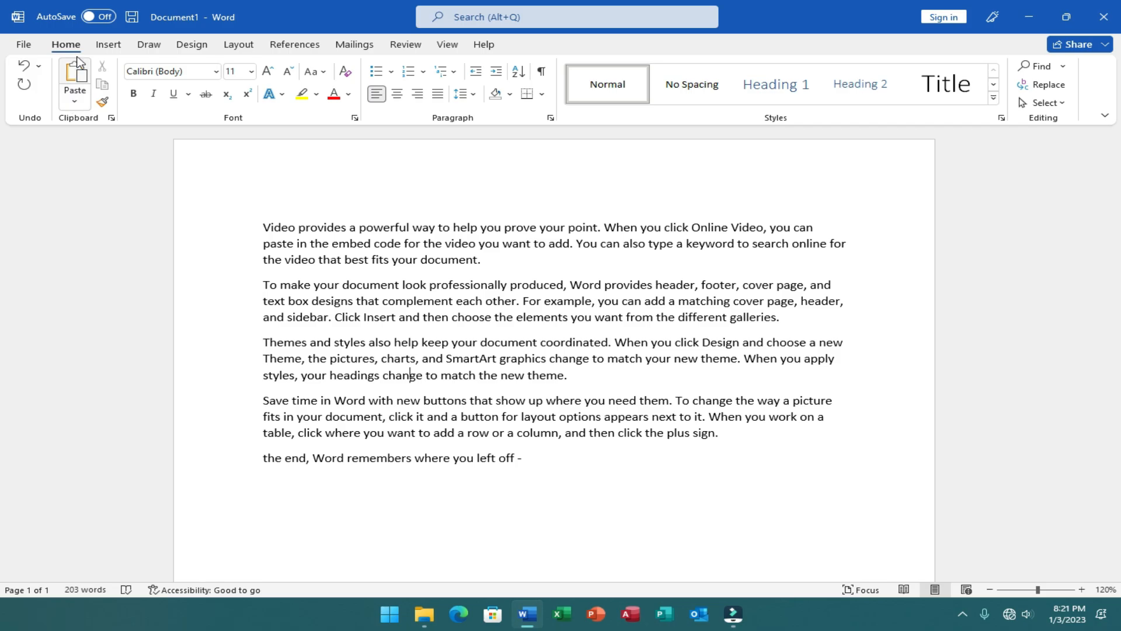
{"action": "left_click", "coordinate": [105, 44]}
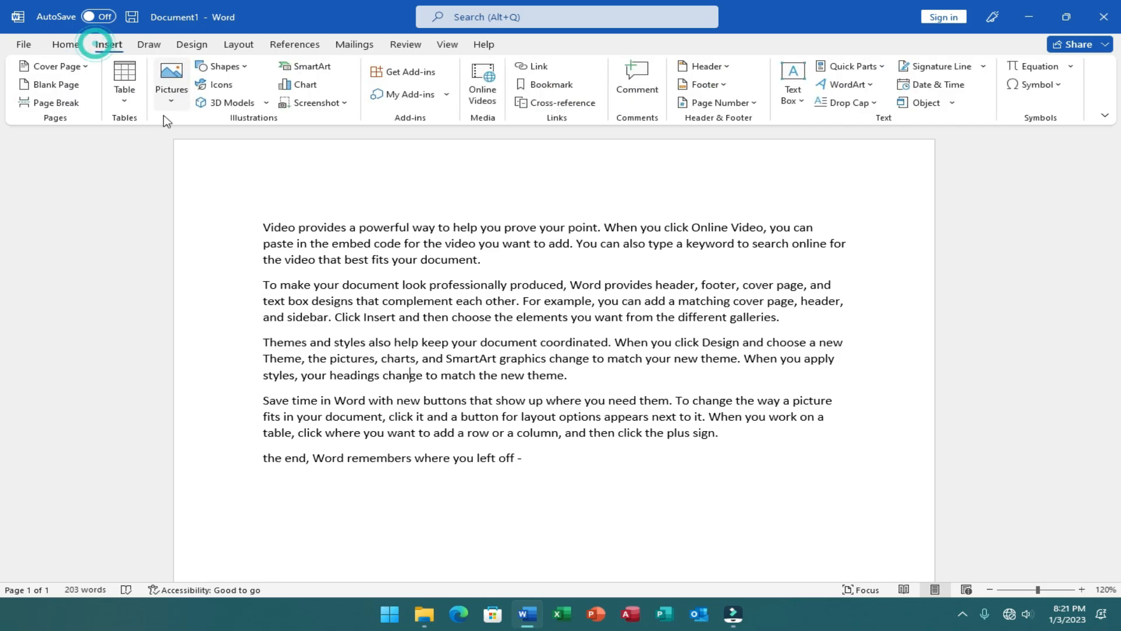
{"action": "left_click", "coordinate": [63, 88]}
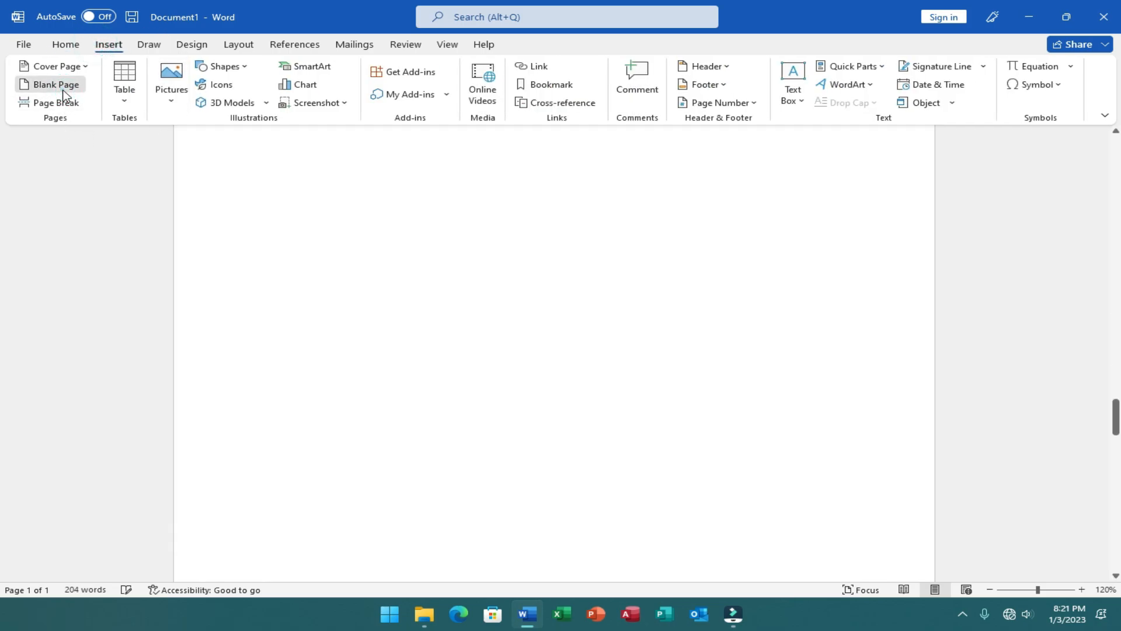
{"action": "left_click", "coordinate": [62, 86]}
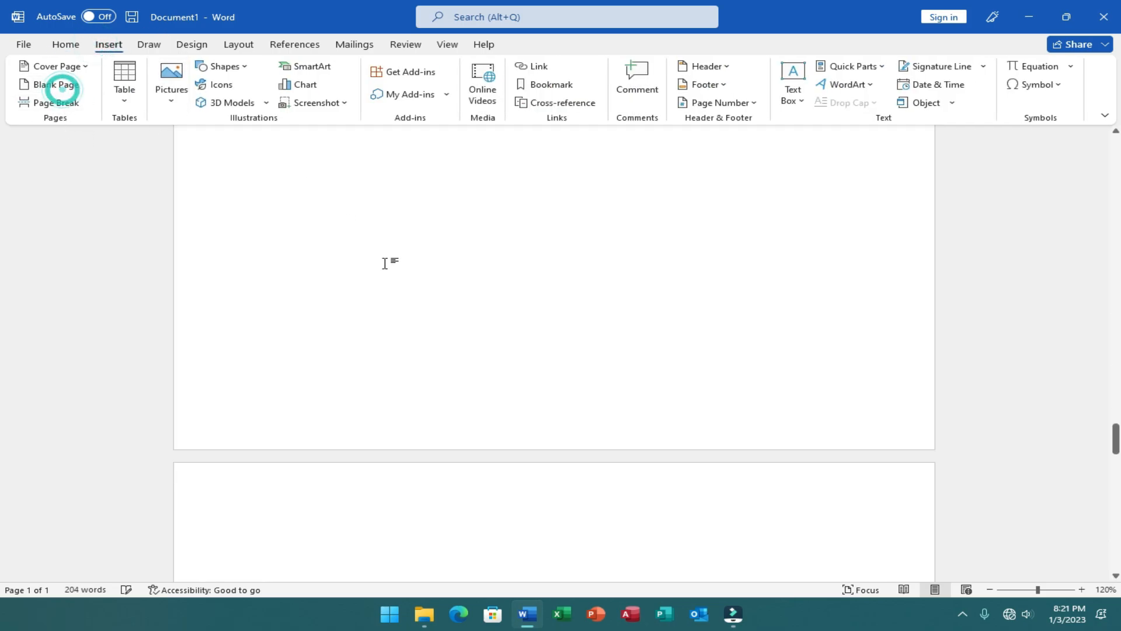
Place the cursor on the blank page 6 and jump from there to the very start of the document
{"action": "left_click", "coordinate": [293, 571]}
{"action": "scroll", "coordinate": [438, 549], "scroll_direction": "down", "scroll_amount": 2}
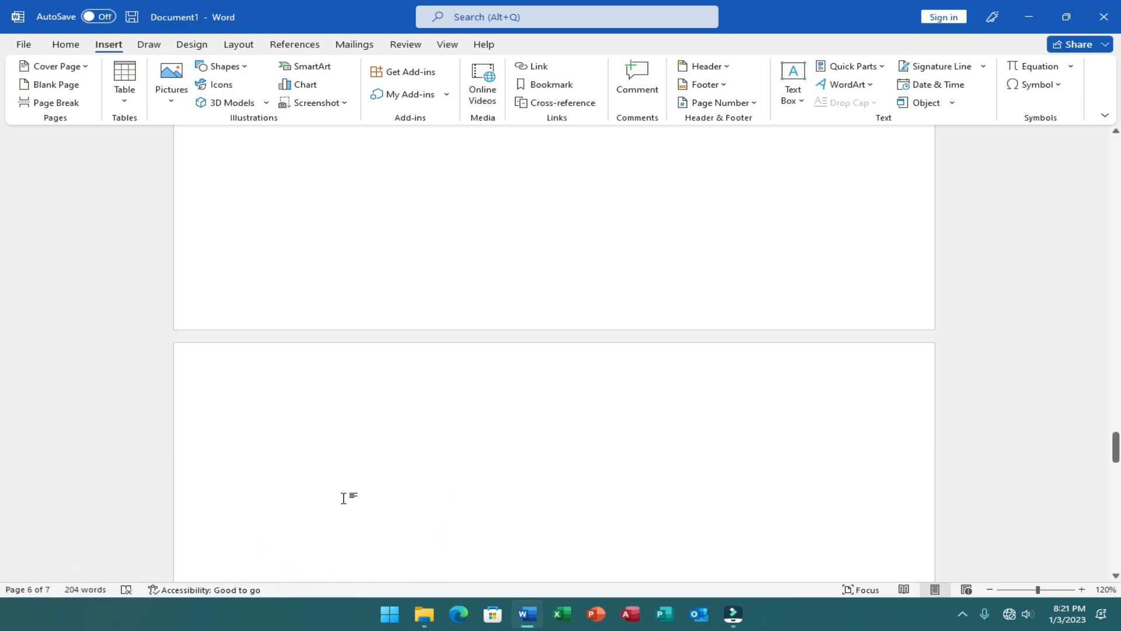
{"action": "scroll", "coordinate": [344, 498], "scroll_direction": "down", "scroll_amount": 5}
{"action": "left_click", "coordinate": [352, 406]}
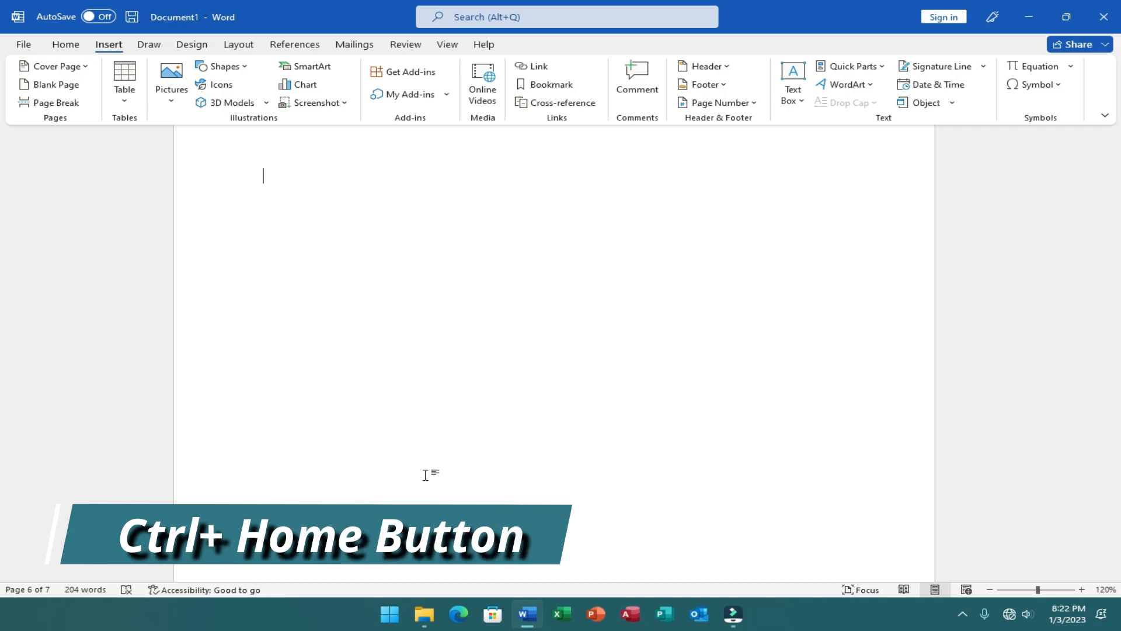
{"action": "key", "text": "ctrl+Home"}
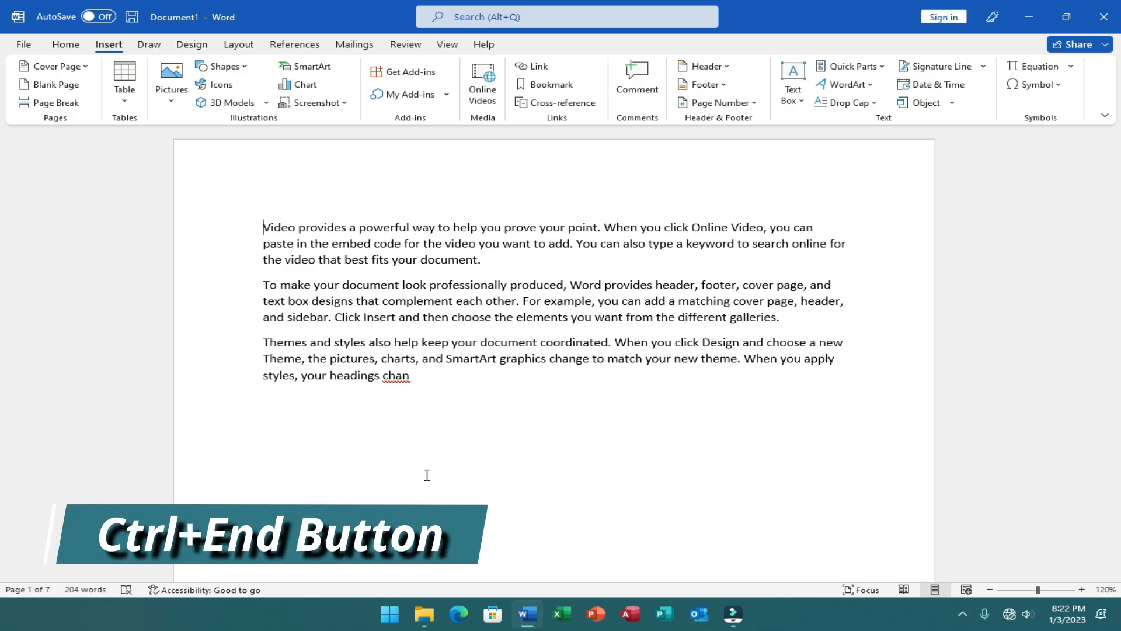
Jump from the start to the very end of the document, on the empty line below the last paragraph
{"action": "key", "text": "ctrl+End"}
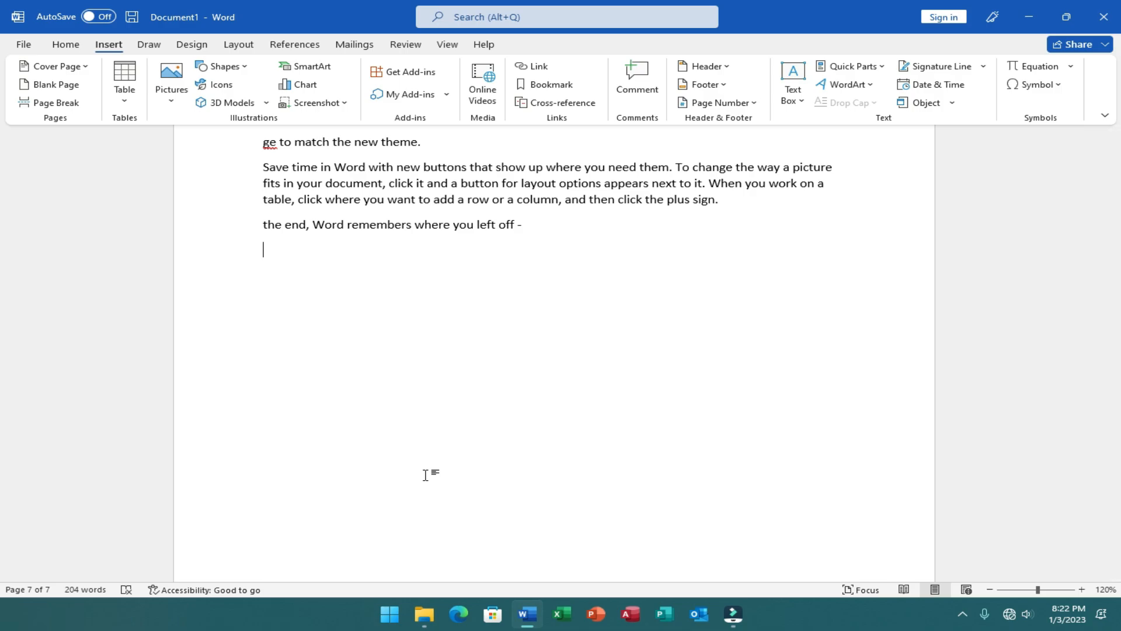
{"action": "scroll", "coordinate": [426, 475], "scroll_direction": "up", "scroll_amount": 3}
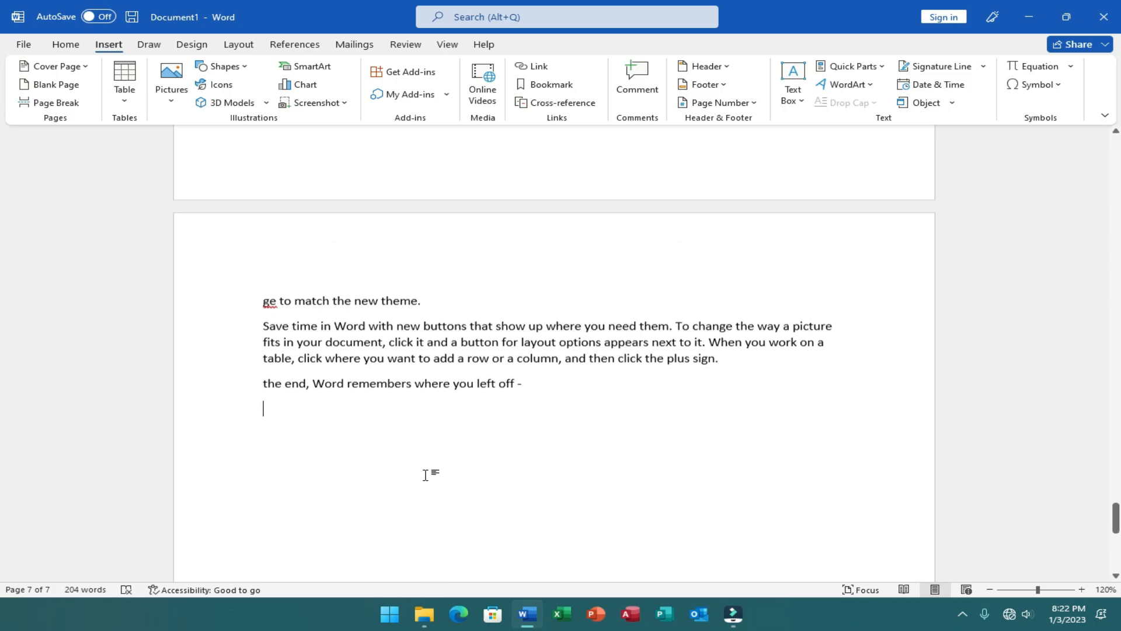
{"action": "left_click", "coordinate": [270, 424]}
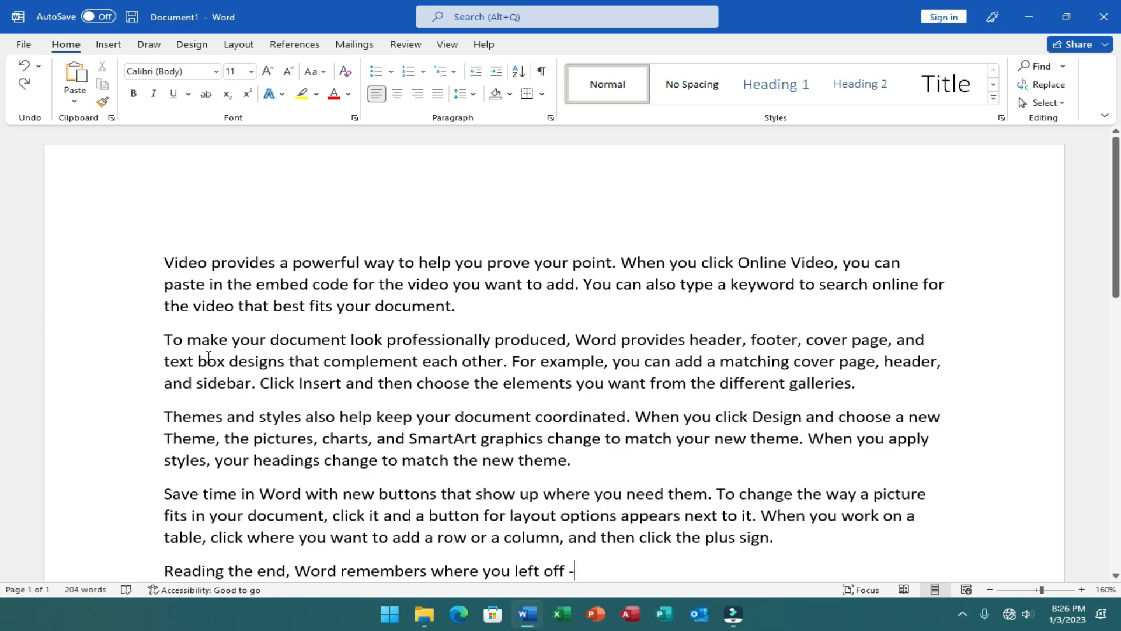
Select the whole first paragraph, "Video provides a powerful way", and set its line spacing to single (1.0)
{"action": "left_click_drag", "start_coordinate": [159, 264], "coordinate": [471, 307]}
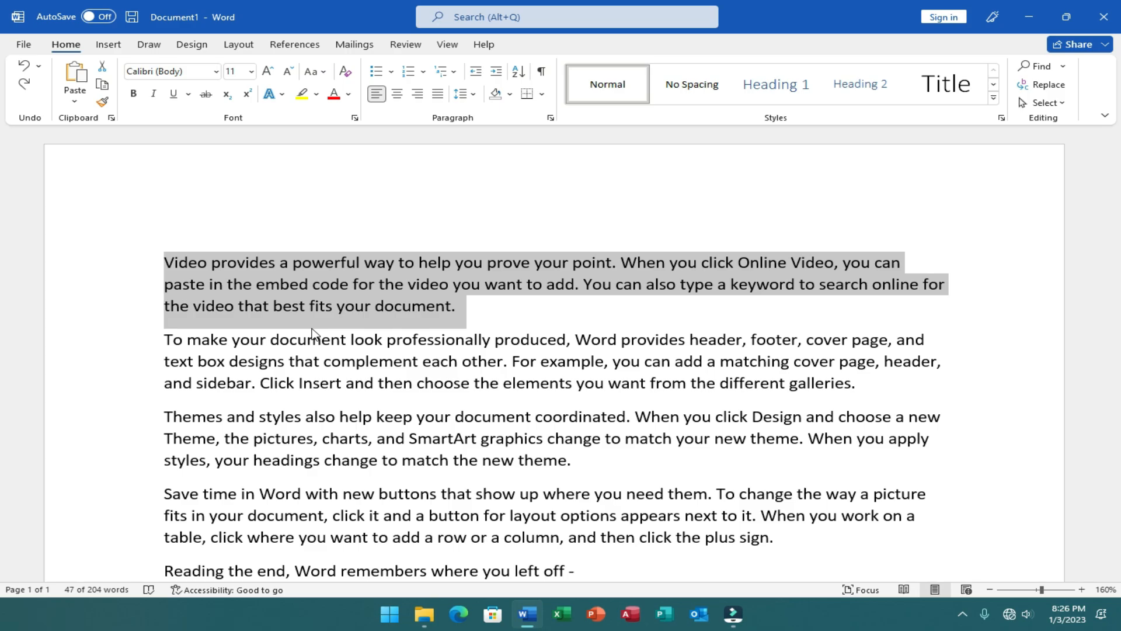
{"action": "key", "text": "ctrl+1"}
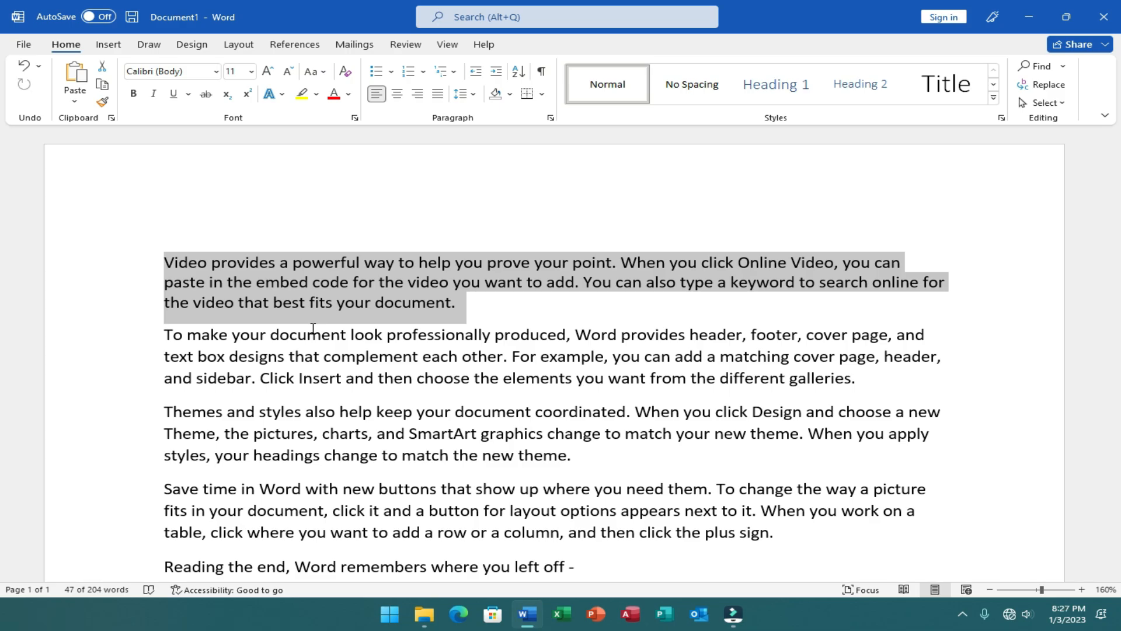
{"action": "scroll", "coordinate": [313, 329], "scroll_direction": "up", "scroll_amount": 3, "text": "ctrl"}
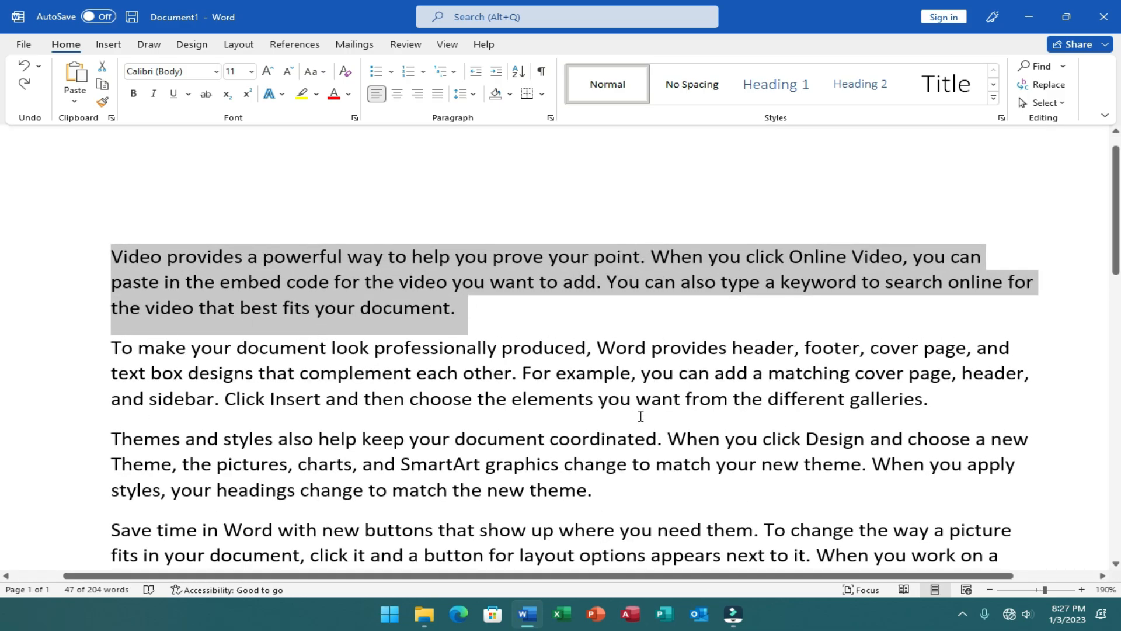
{"action": "key", "text": "ctrl+1"}
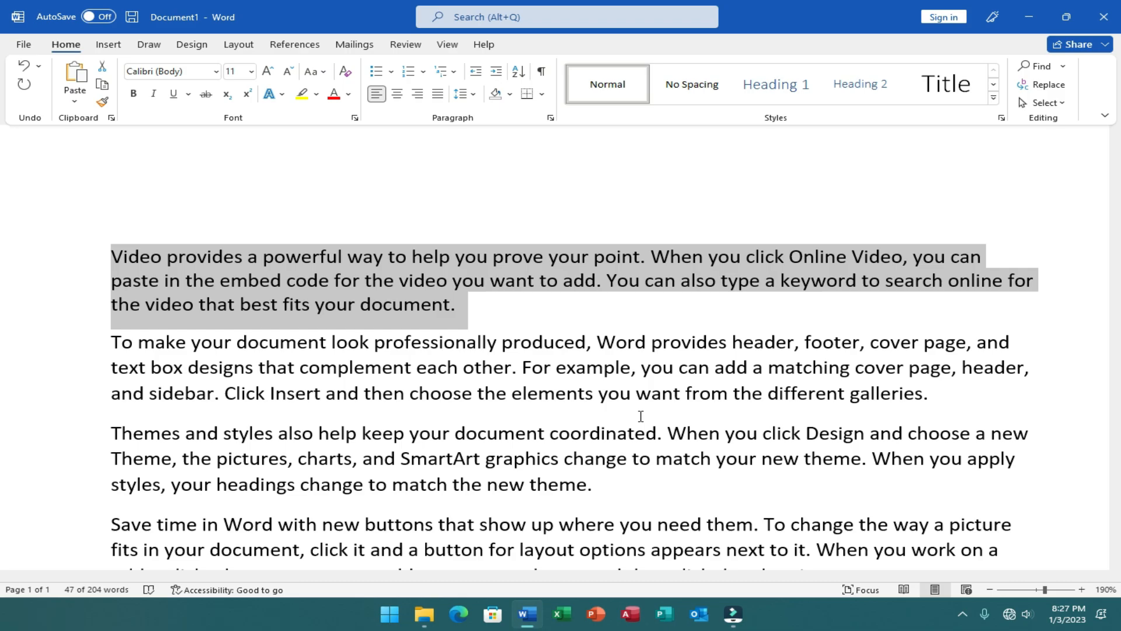
Change the selected first paragraph to double (2.0) line spacing, followed by 1.5 line spacing
{"action": "key", "text": "ctrl+2"}
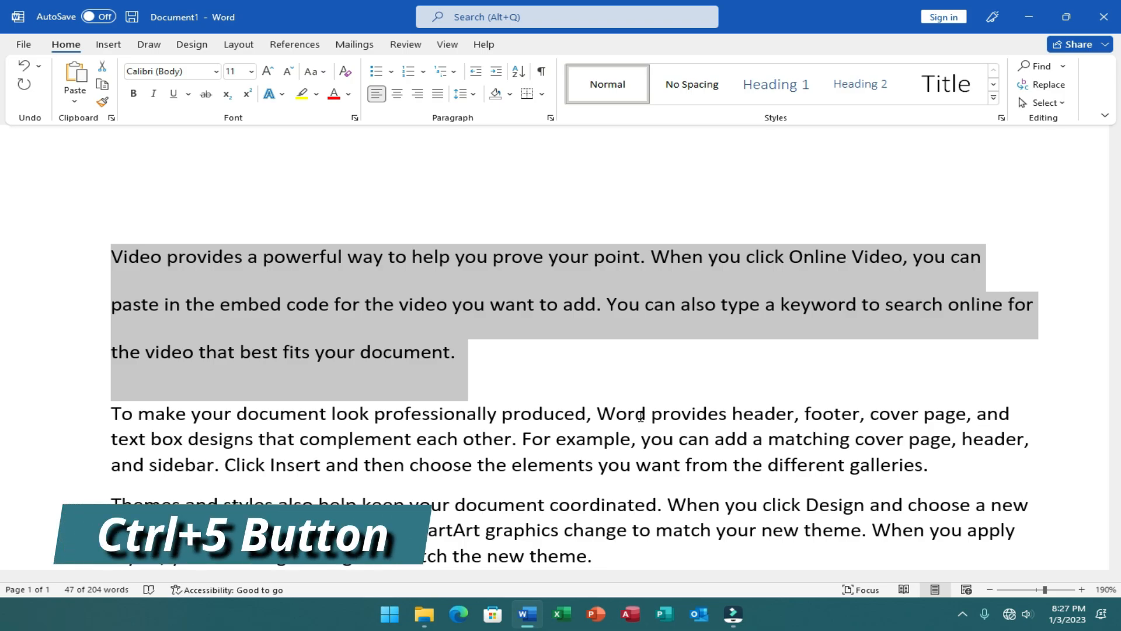
{"action": "key", "text": "ctrl+5"}
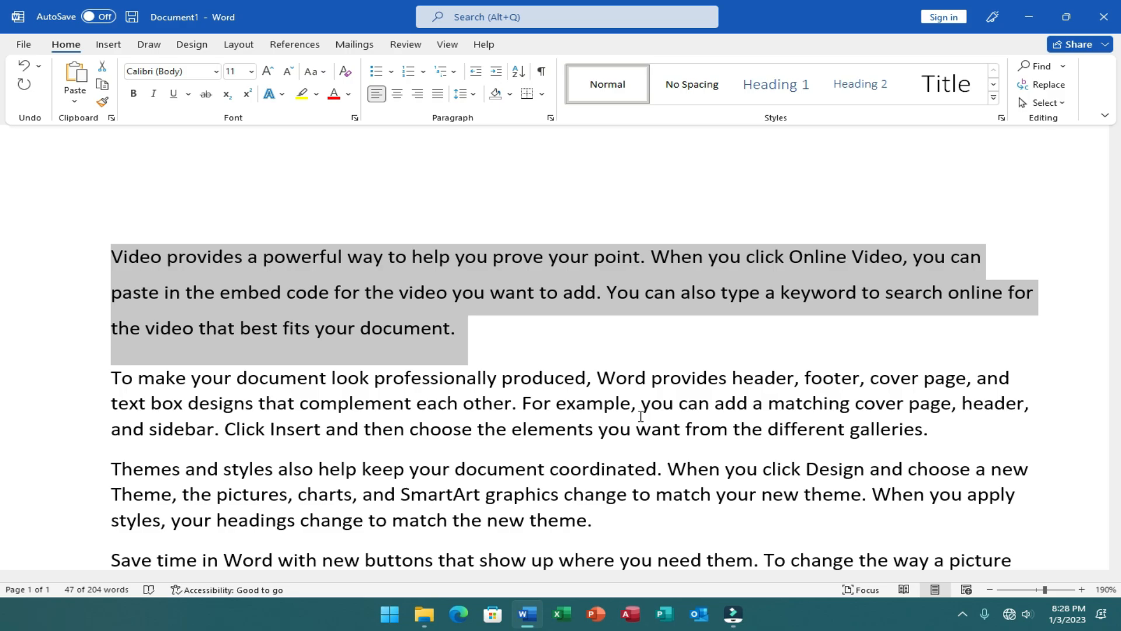
Examine the available line spacing values for the first paragraph without applying any, and clear the selection
{"action": "left_click", "coordinate": [475, 94]}
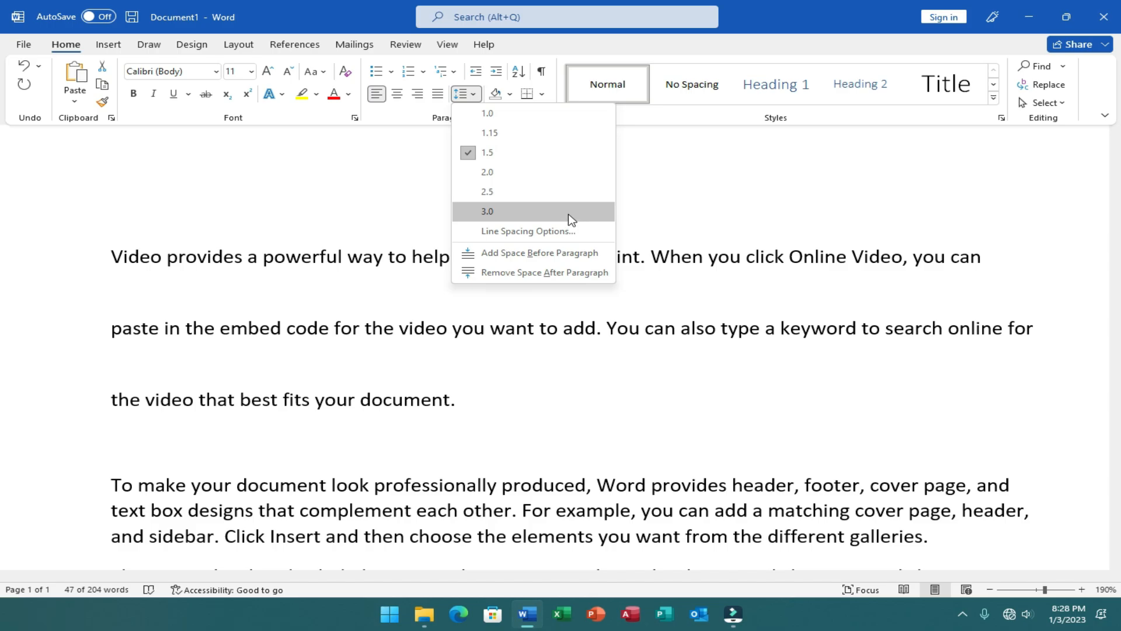
{"action": "left_click", "coordinate": [647, 186]}
{"action": "left_click", "coordinate": [651, 183]}
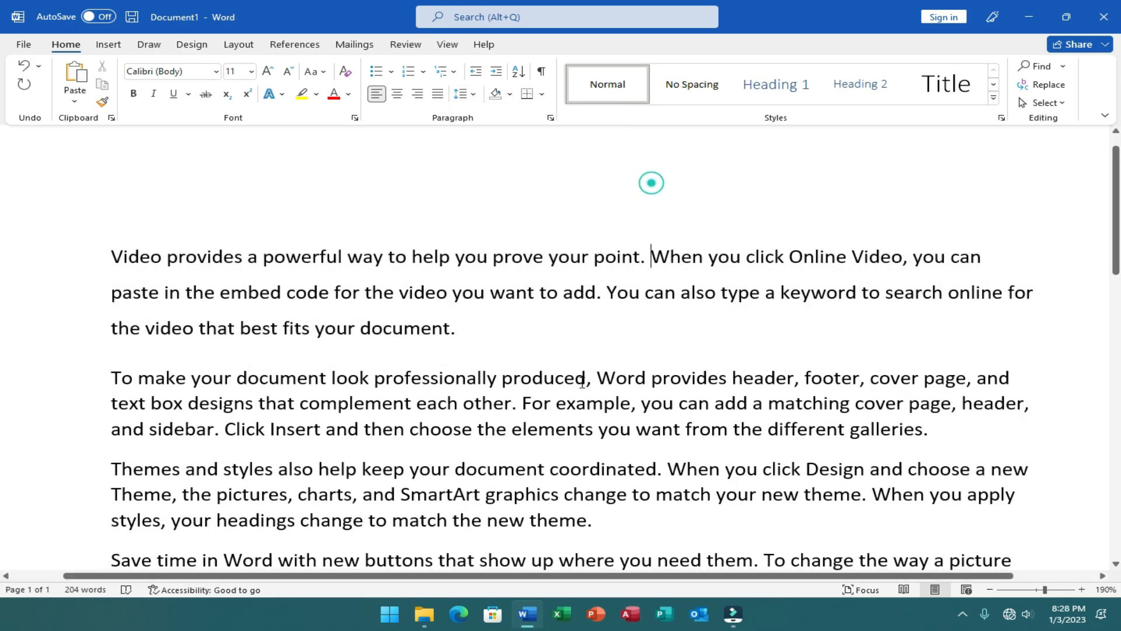
{"action": "left_click_drag", "start_coordinate": [482, 341], "coordinate": [365, 336]}
{"action": "left_click", "coordinate": [469, 336]}
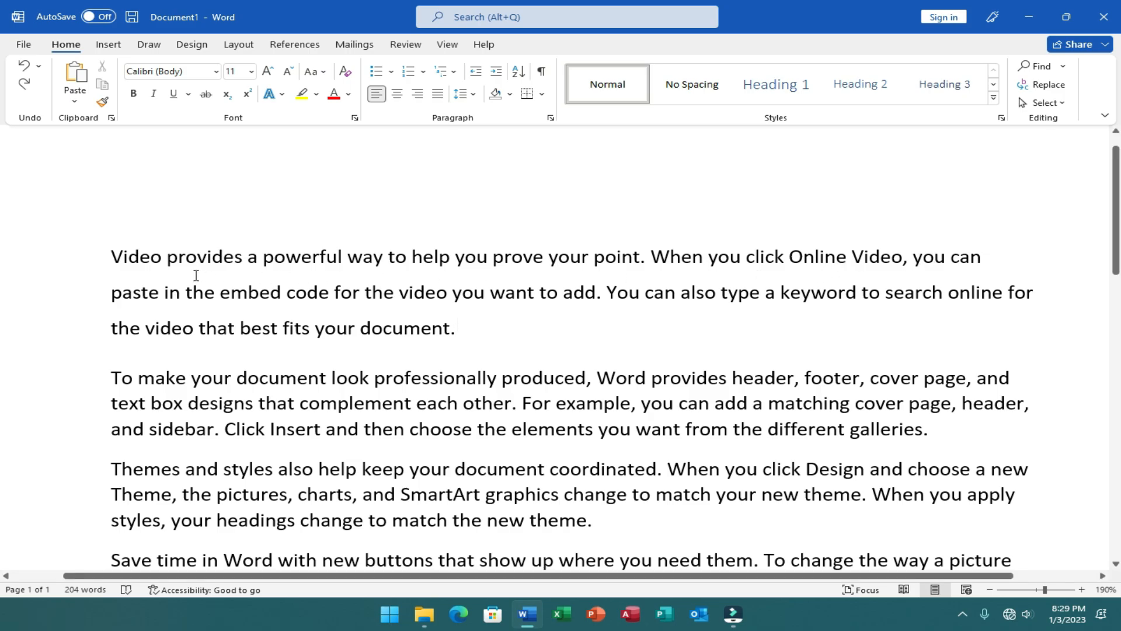
Select the first paragraph and apply the Heading 1, Heading 2 and Heading 3 styles to it in turn
{"action": "triple_click", "coordinate": [112, 253]}
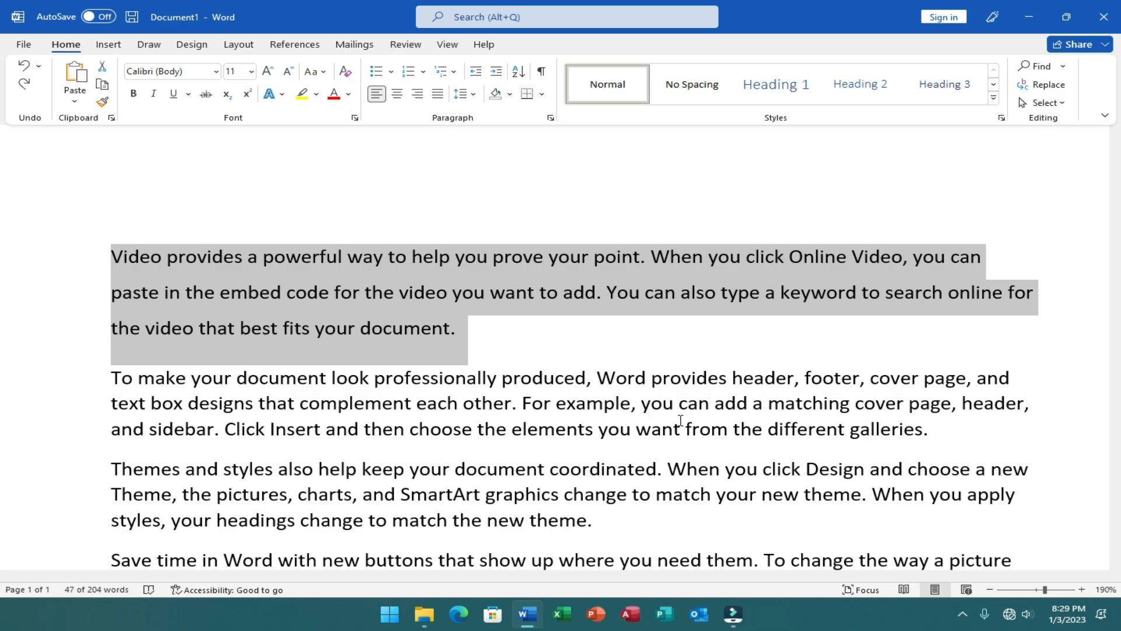
{"action": "key", "text": "ctrl+alt+1"}
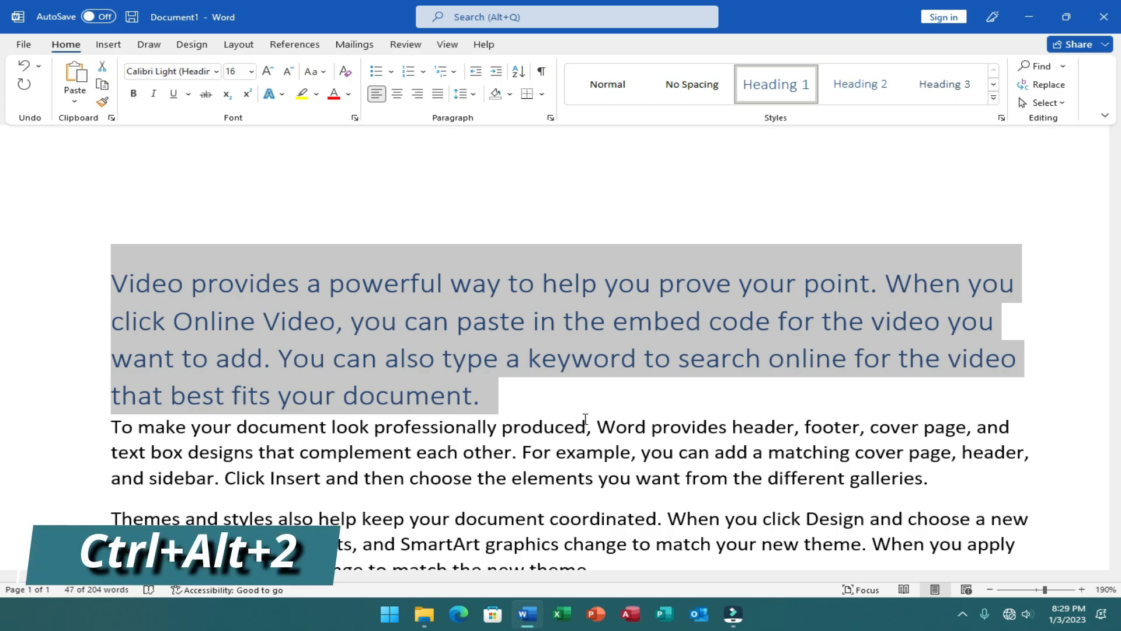
{"action": "key", "text": "ctrl+alt+2"}
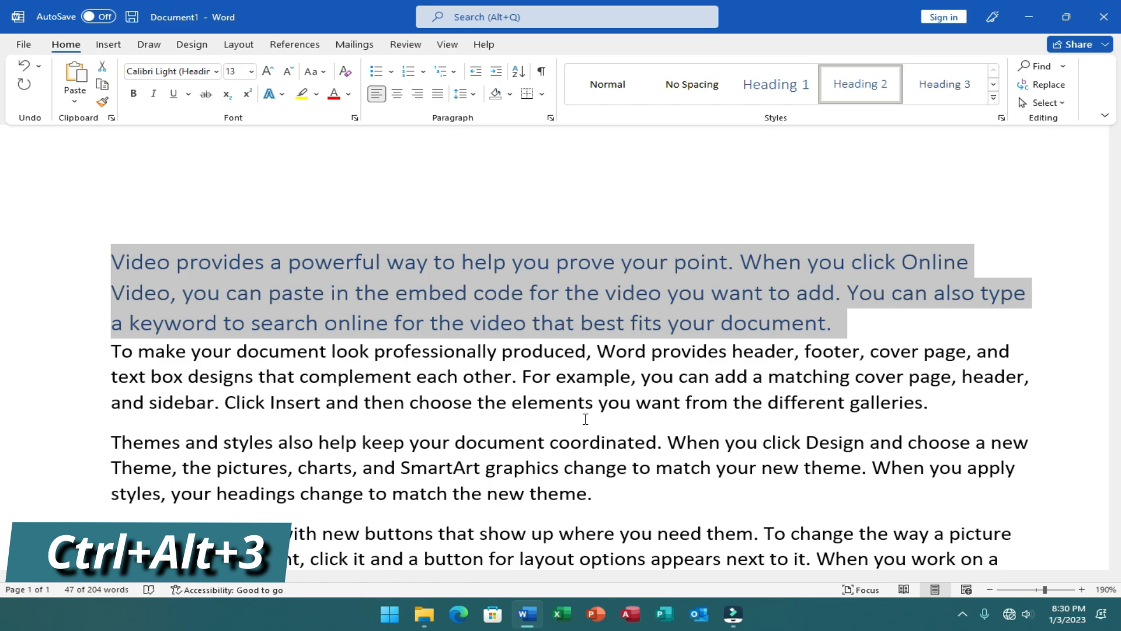
{"action": "key", "text": "ctrl+alt+3"}
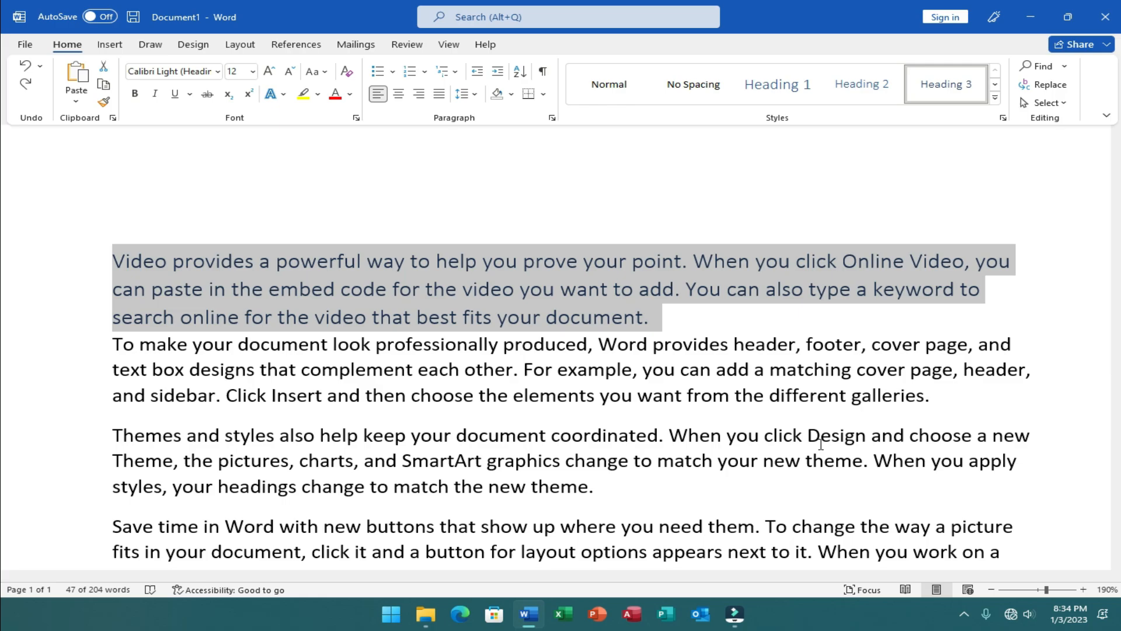
Examine the Change Case options for the selected first paragraph without applying one
{"action": "left_click", "coordinate": [328, 76]}
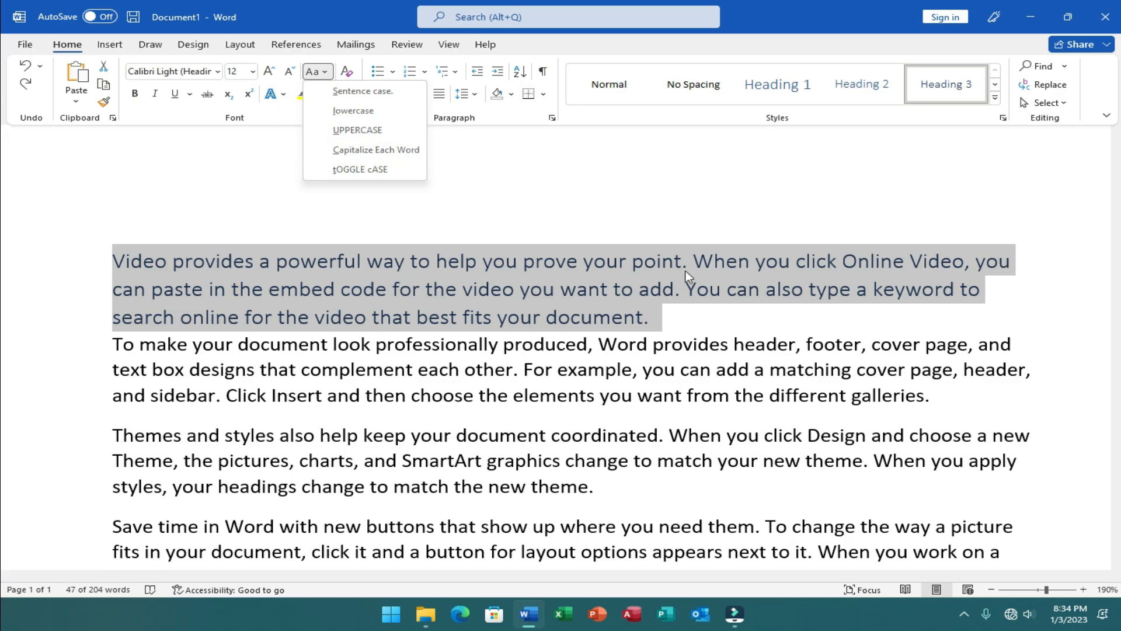
{"action": "left_click", "coordinate": [832, 323]}
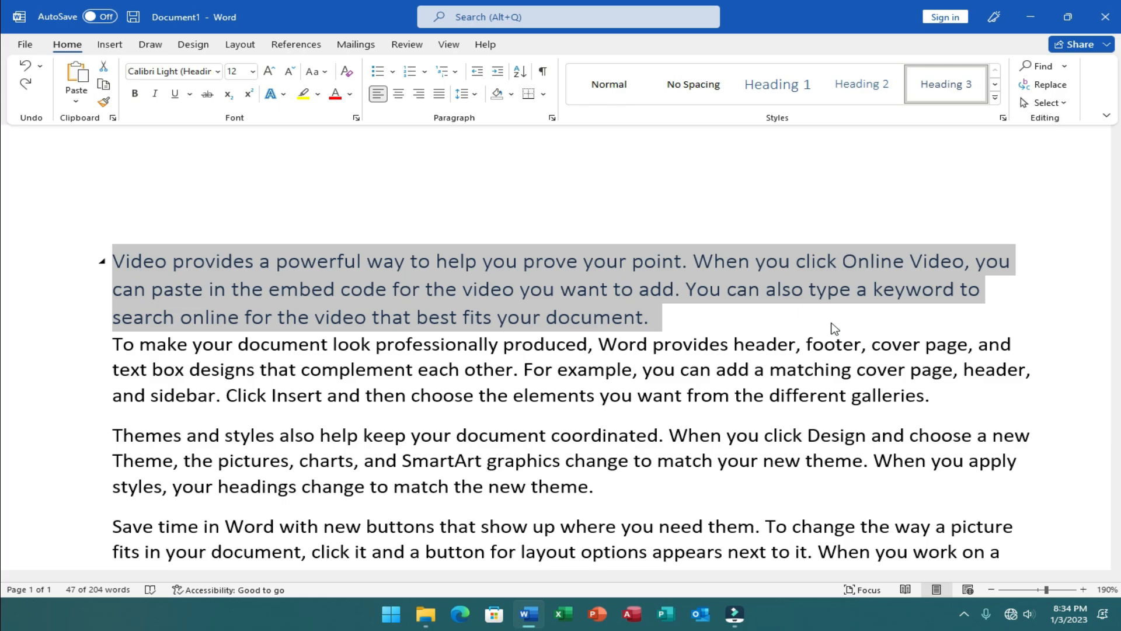
Cycle the selected first paragraph through uppercase, lowercase, sentence case and back to uppercase, comparing against the Change Case options along the way
{"action": "key", "text": "shift+F3"}
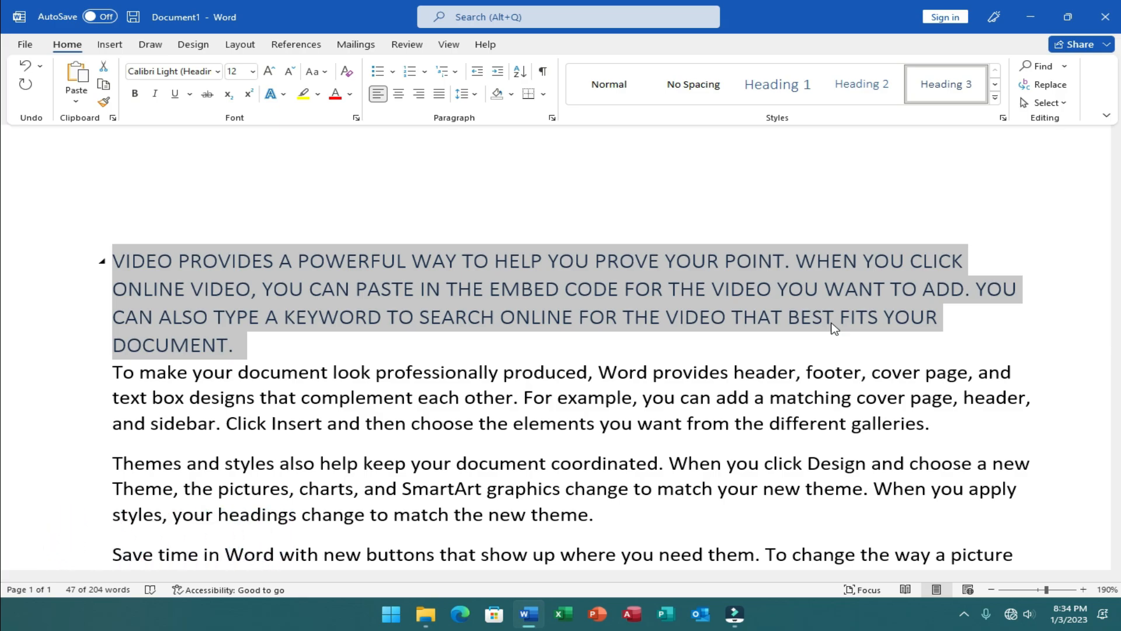
{"action": "left_click", "coordinate": [313, 70]}
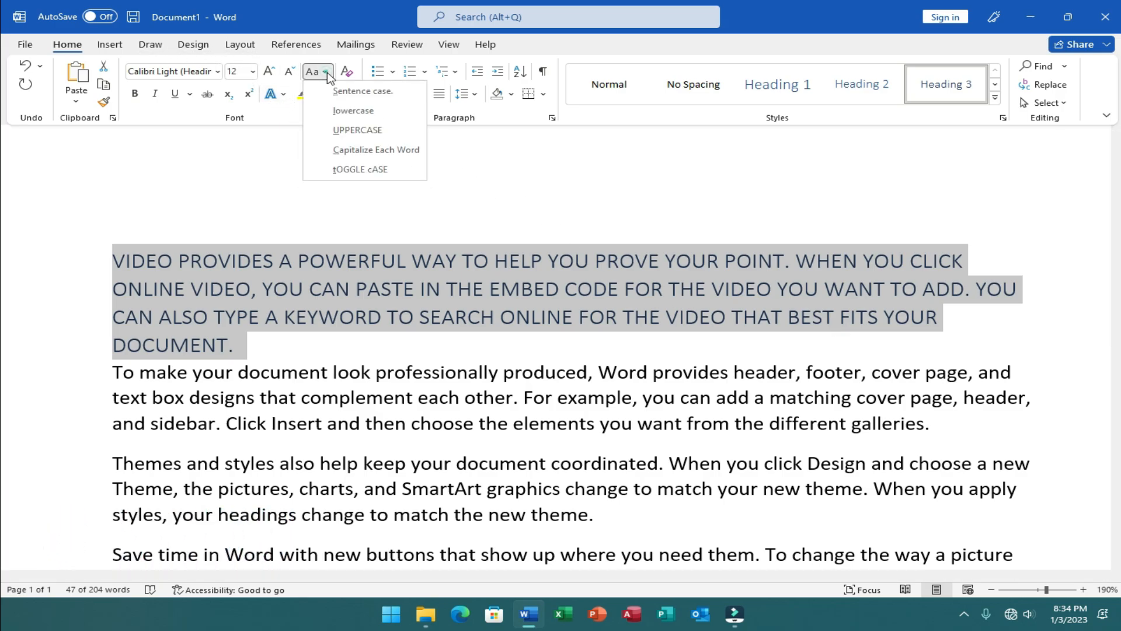
{"action": "left_click", "coordinate": [394, 133]}
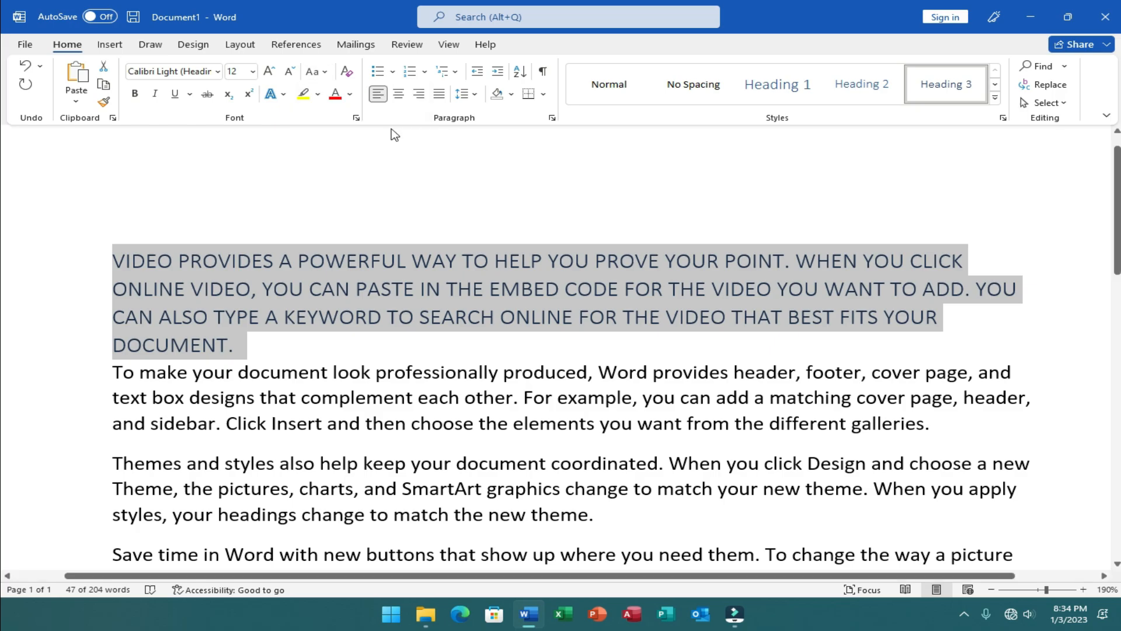
{"action": "key", "text": "shift+F3"}
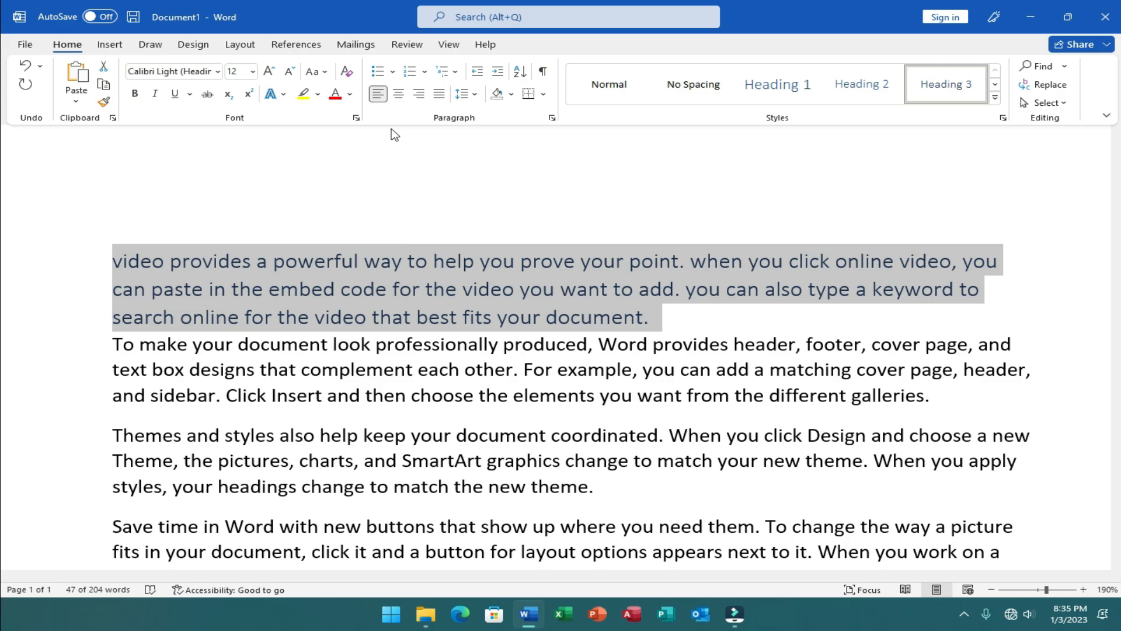
{"action": "left_click", "coordinate": [315, 71]}
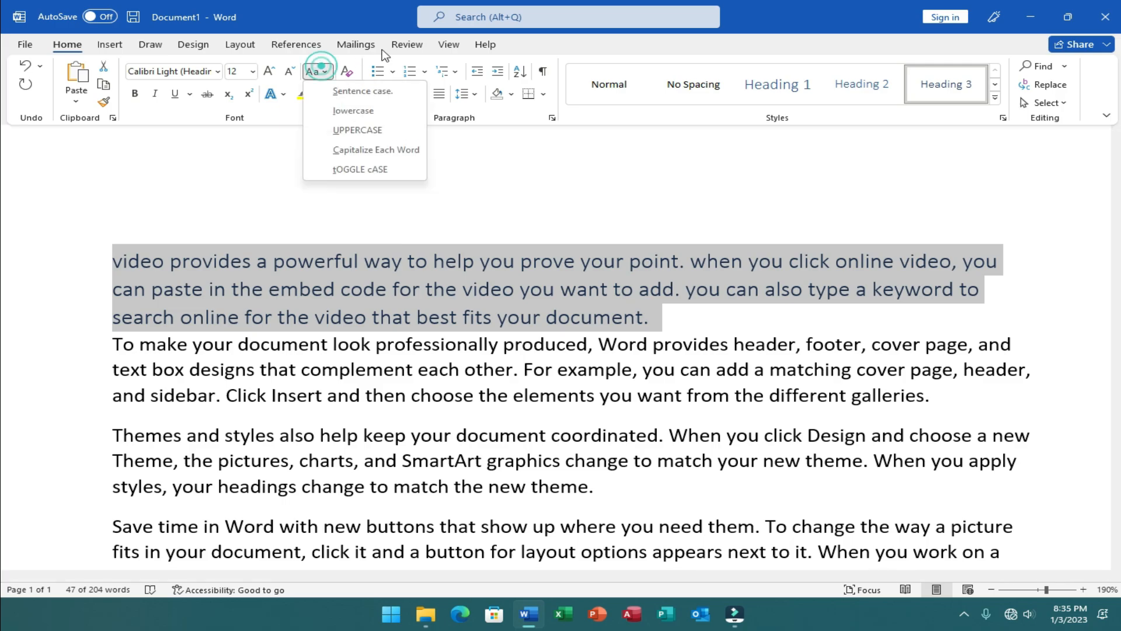
{"action": "left_click", "coordinate": [834, 389]}
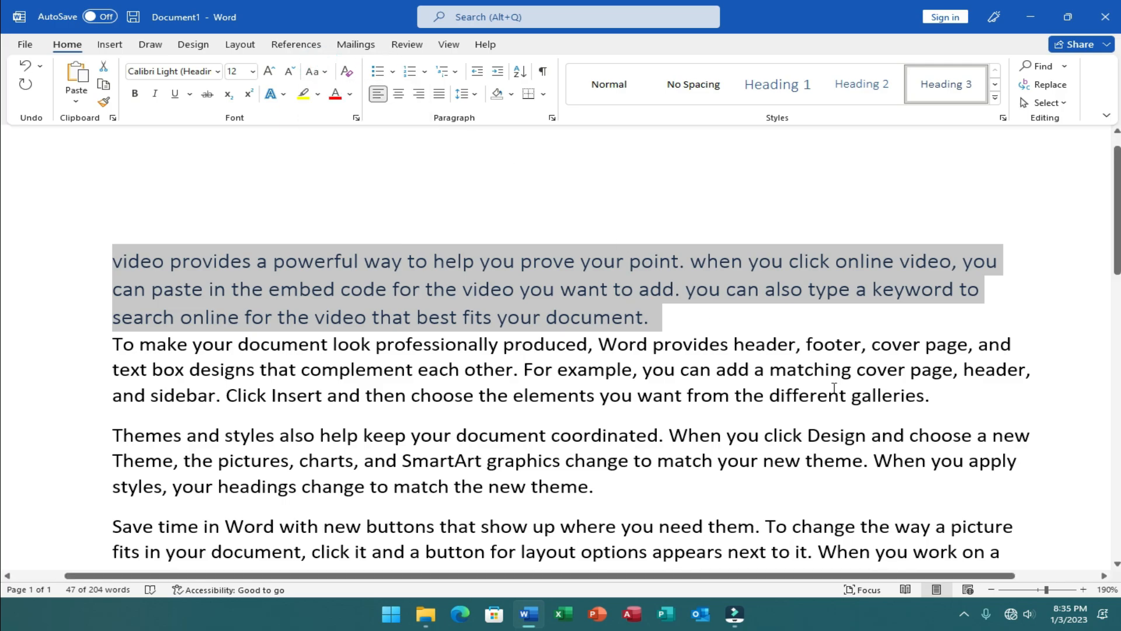
{"action": "key", "text": "shift+F3"}
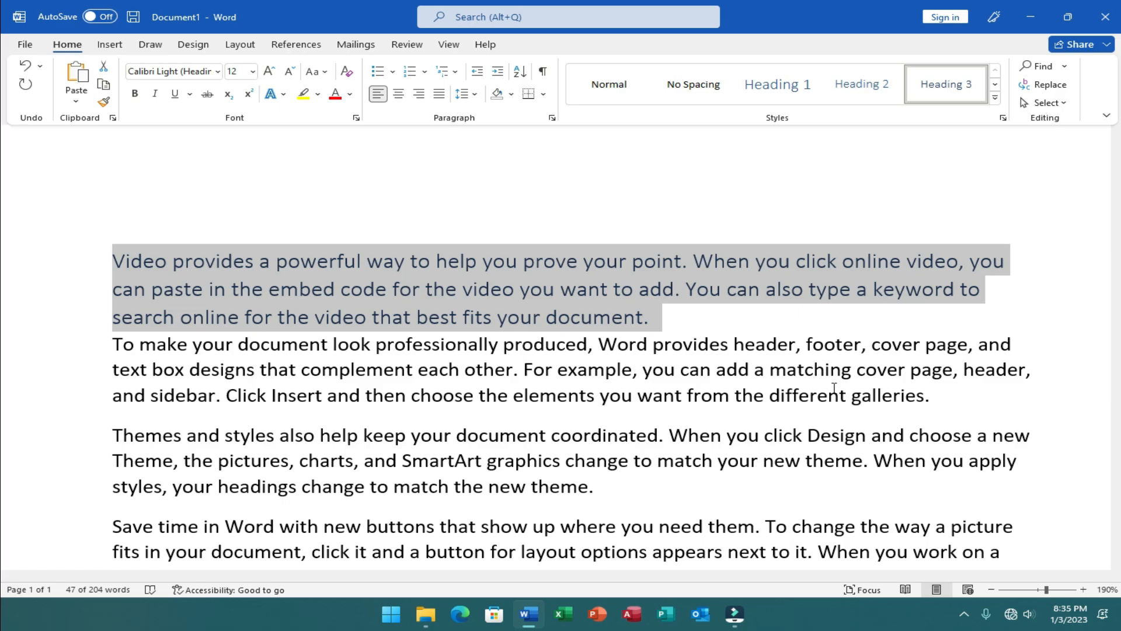
{"action": "key", "text": "shift+F3"}
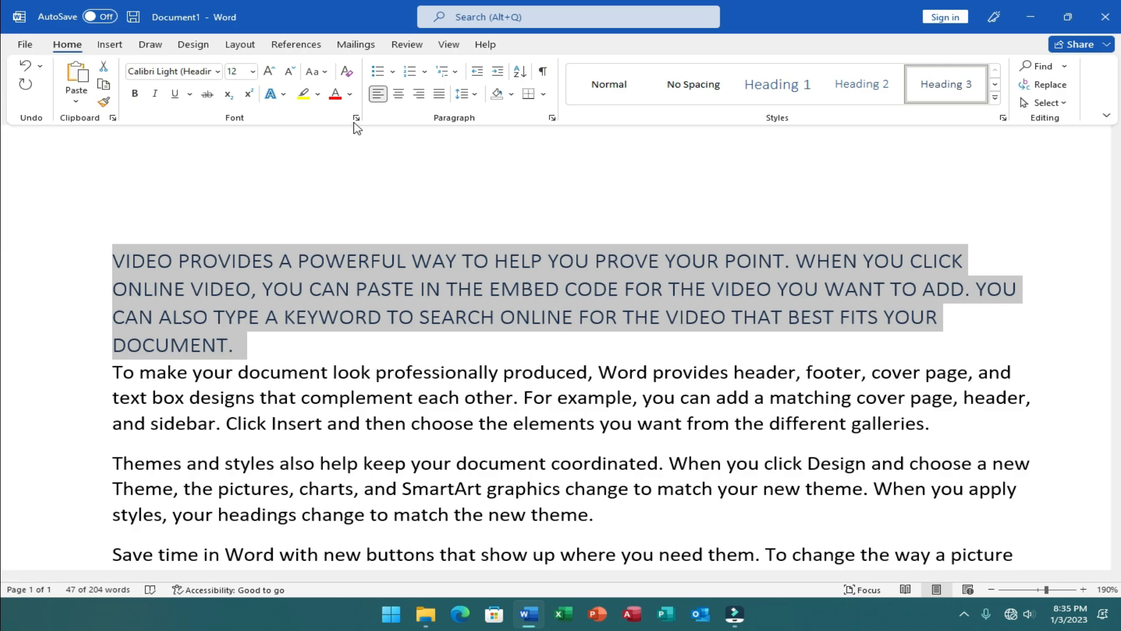
{"action": "left_click", "coordinate": [323, 71]}
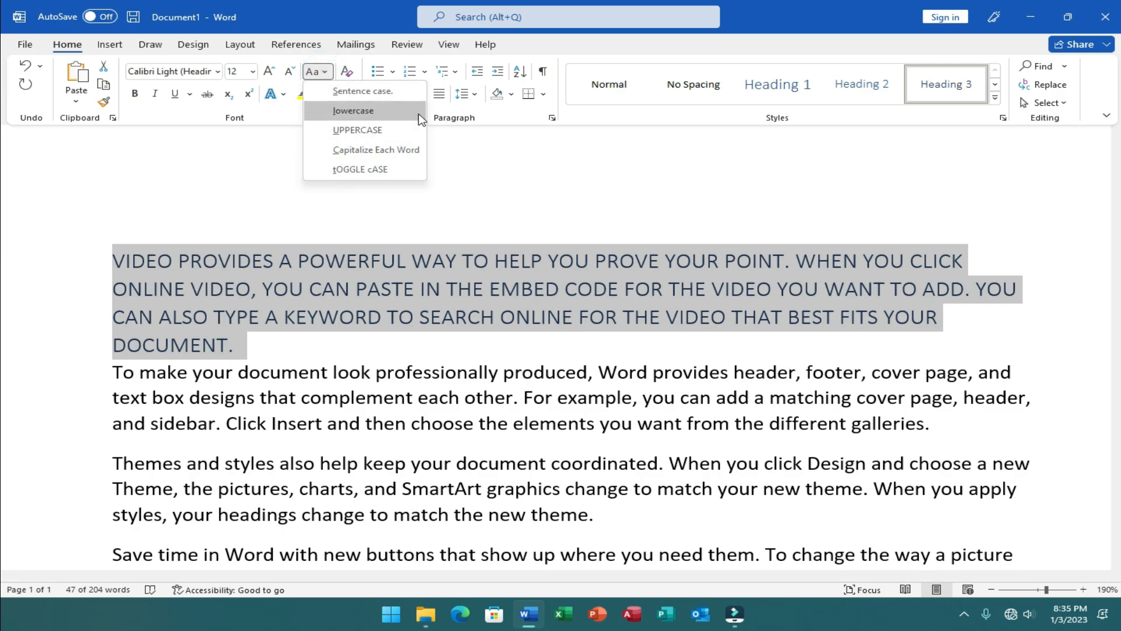
{"action": "left_click", "coordinate": [1030, 392]}
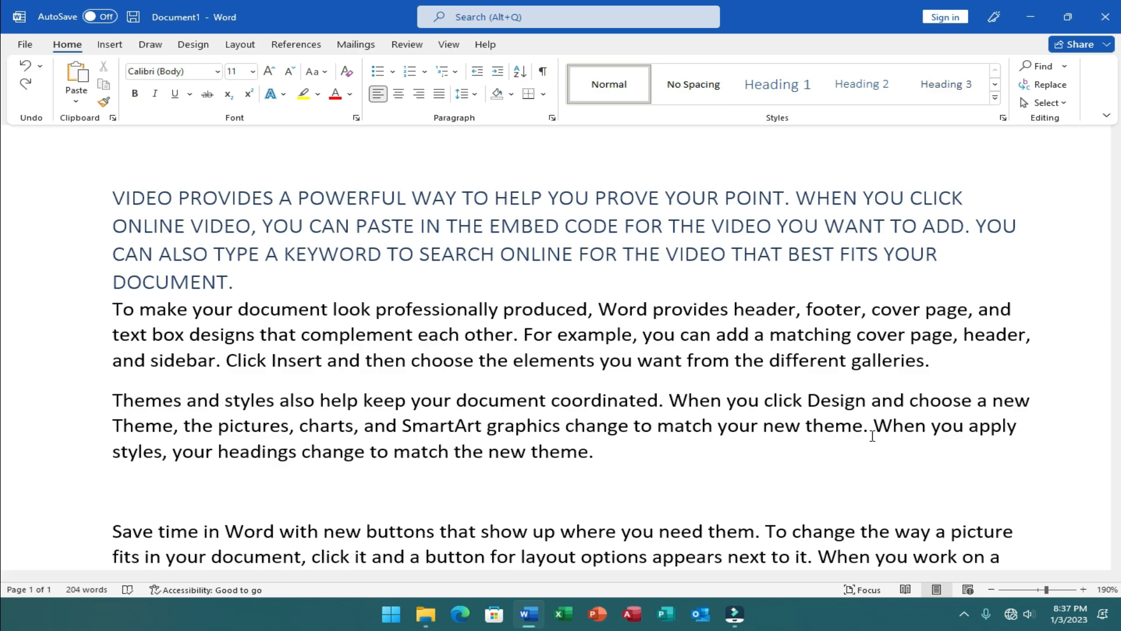
Insert the current date followed by the current time on the empty line above the "Save time in Word" paragraph
{"action": "key", "text": "alt+shift+d"}
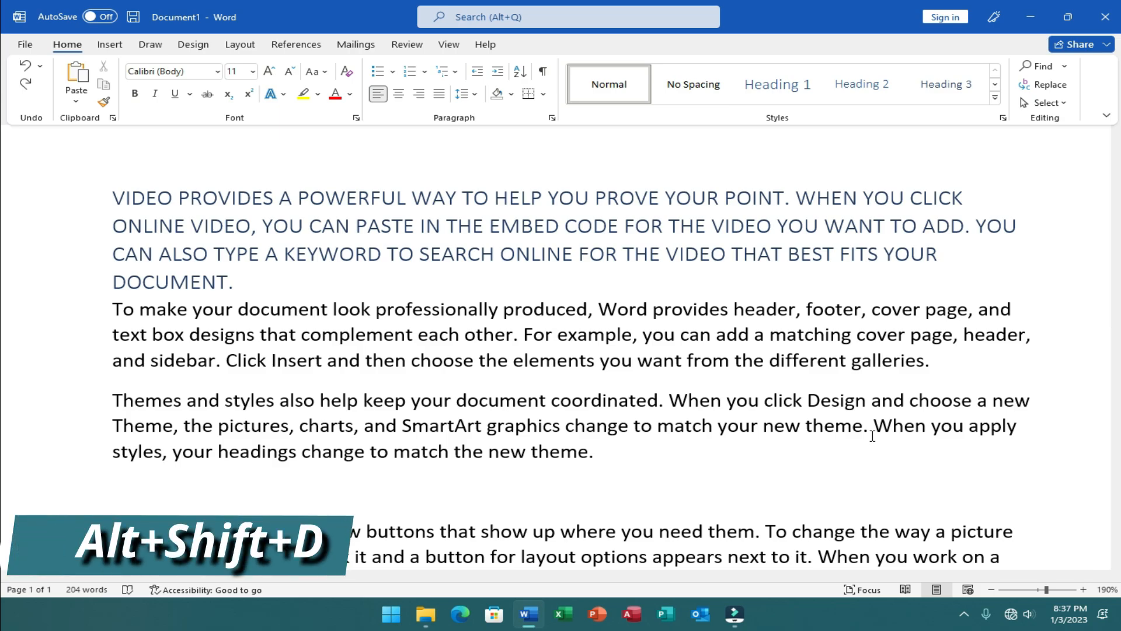
{"action": "key", "text": "alt+shift+d"}
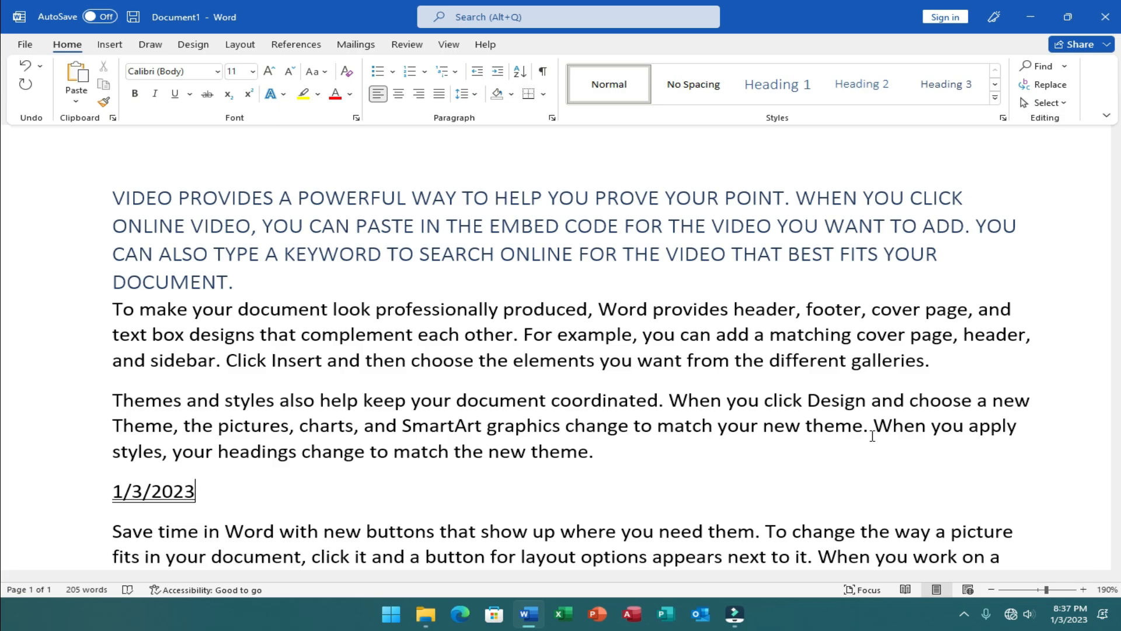
{"action": "left_click", "coordinate": [288, 501]}
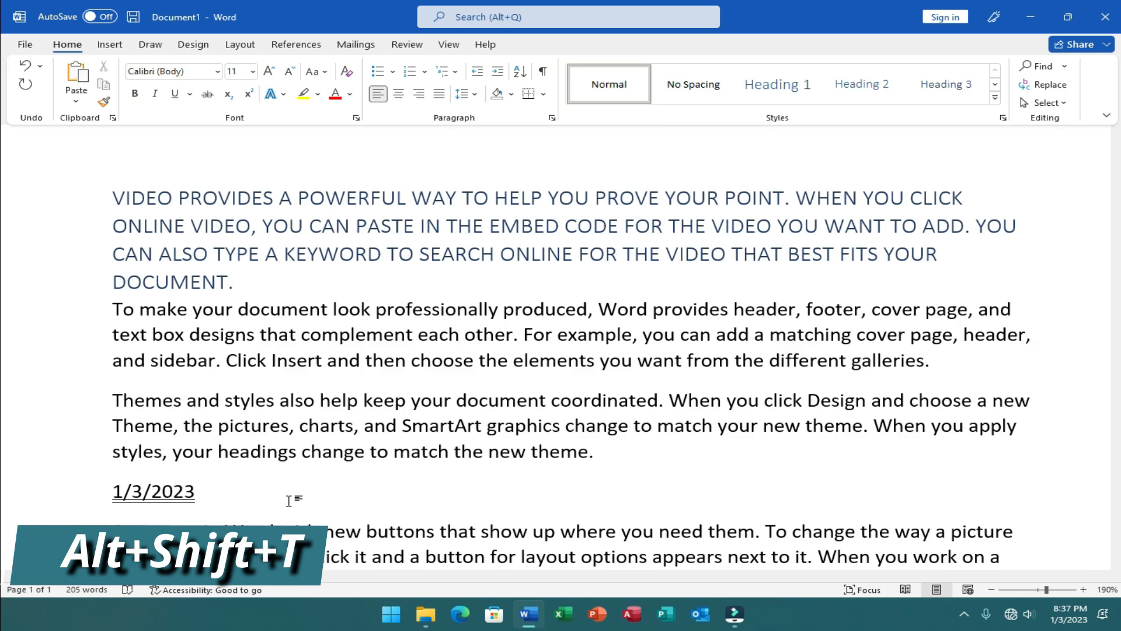
{"action": "key", "text": "alt+shift+t"}
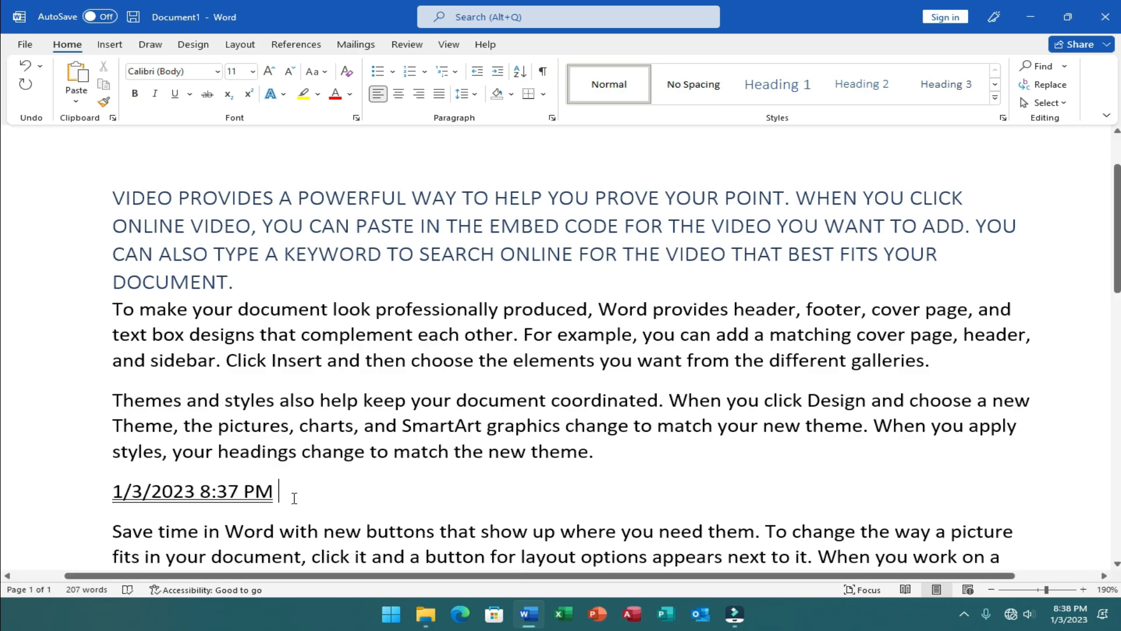
Select "Save time in Word" through "To change" below the date line, apply subscript and then superscript, and return it to normal text
{"action": "scroll", "coordinate": [312, 553], "scroll_direction": "down", "scroll_amount": 2}
{"action": "left_click_drag", "start_coordinate": [114, 468], "coordinate": [829, 472]}
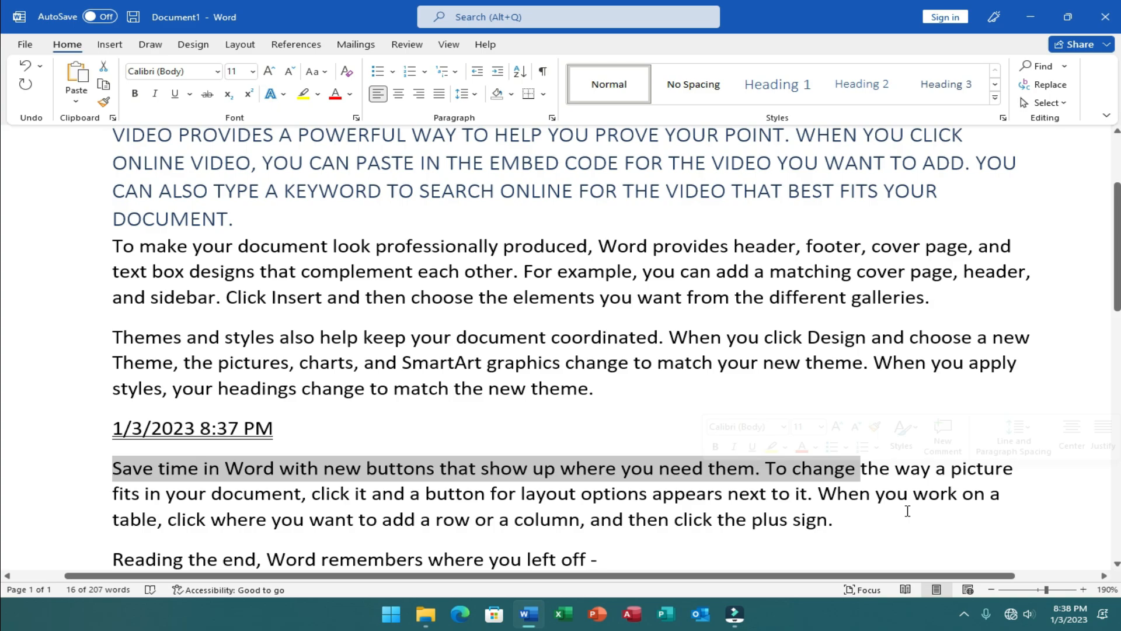
{"action": "key", "text": "ctrl+equal"}
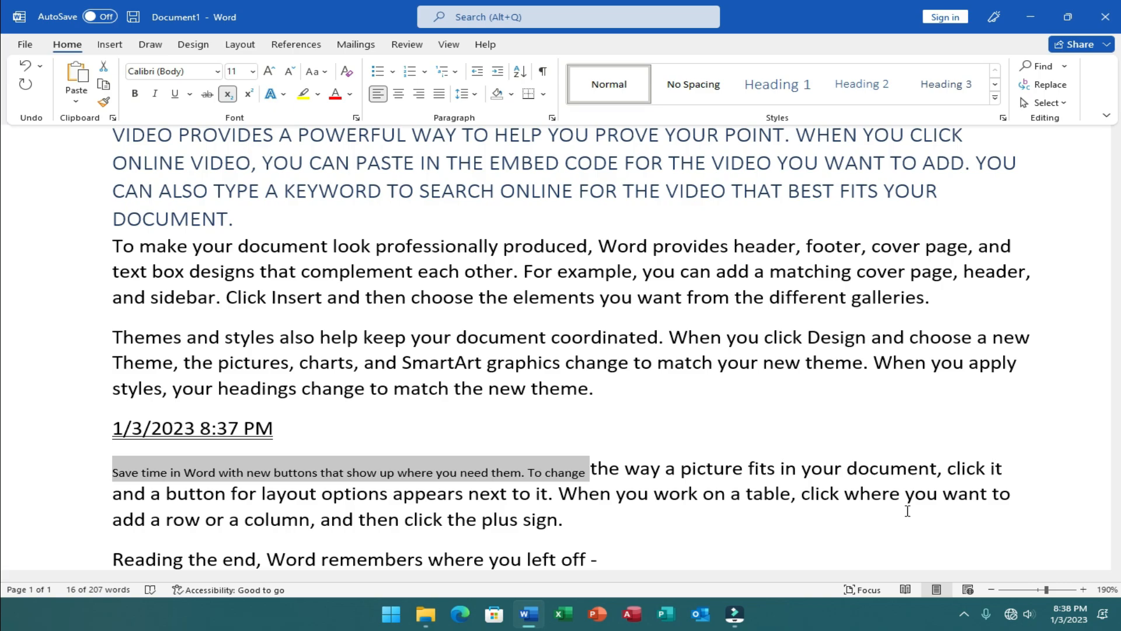
{"action": "key", "text": "ctrl+shift+equal"}
{"action": "key", "text": "ctrl+shift+equal"}
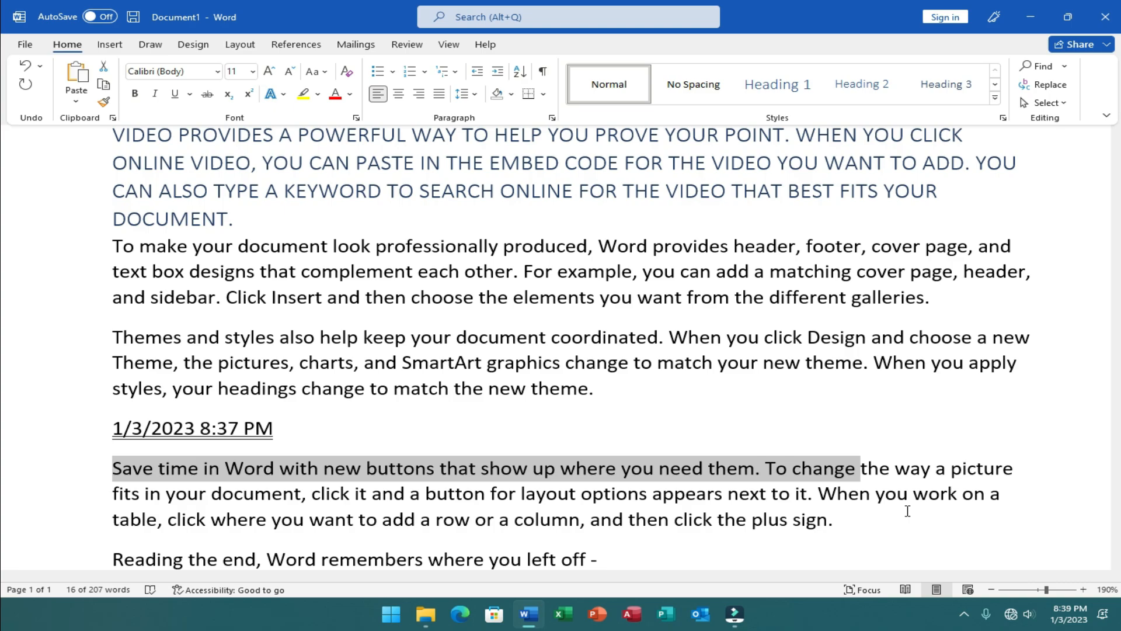
Alternate the selected text between superscript and subscript formatting, finishing with superscript
{"action": "key", "text": "ctrl+shift+equal"}
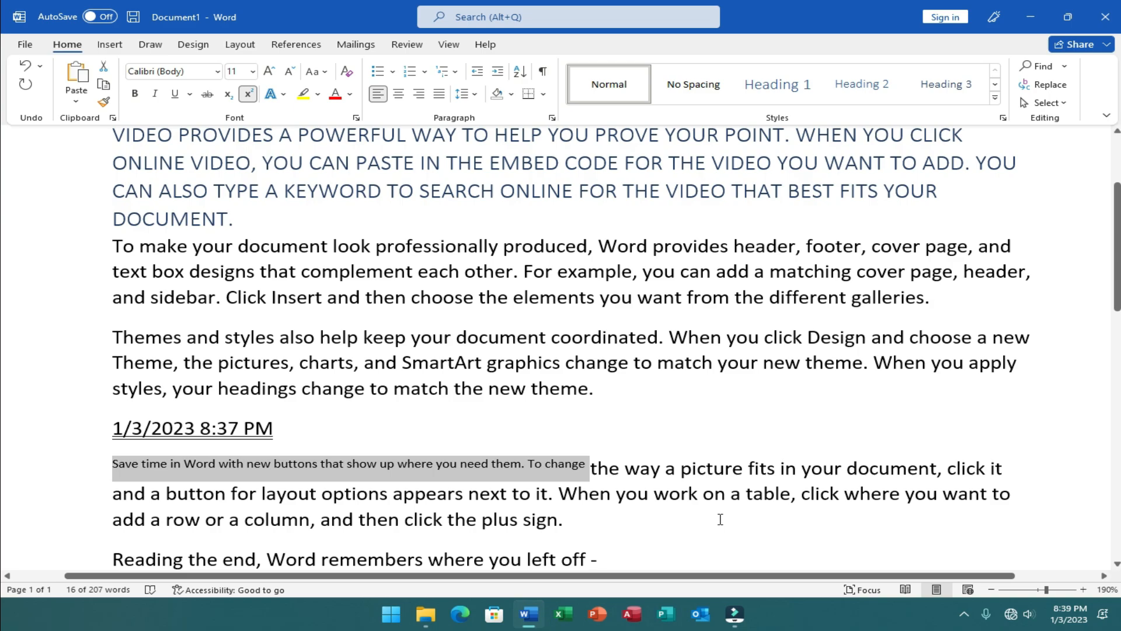
{"action": "key", "text": "ctrl+equal"}
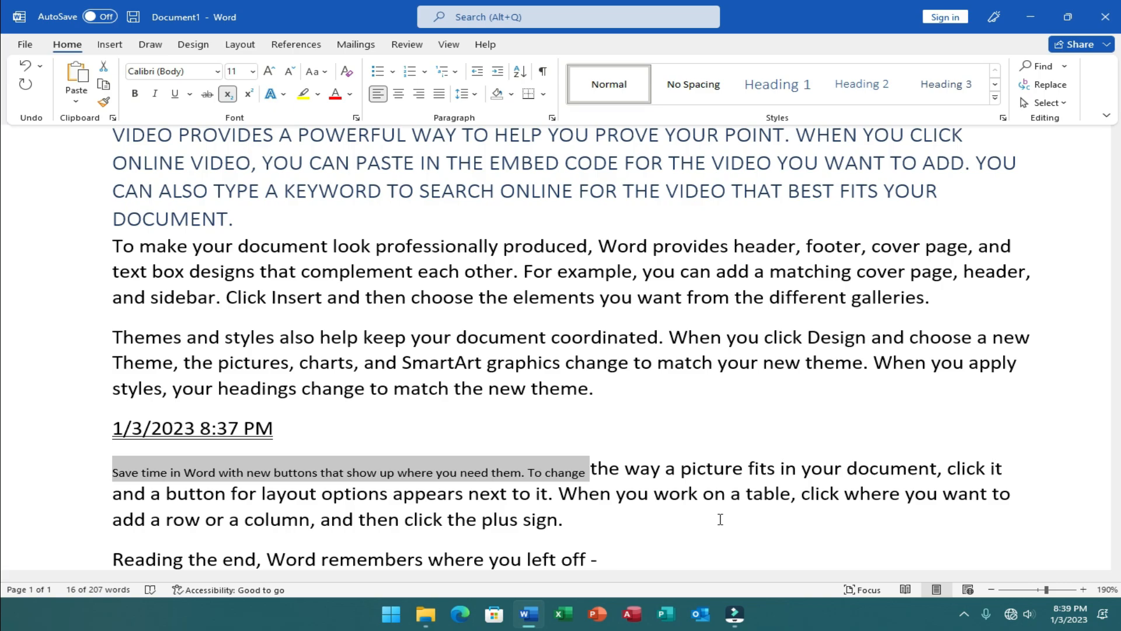
{"action": "key", "text": "ctrl+shift+plus"}
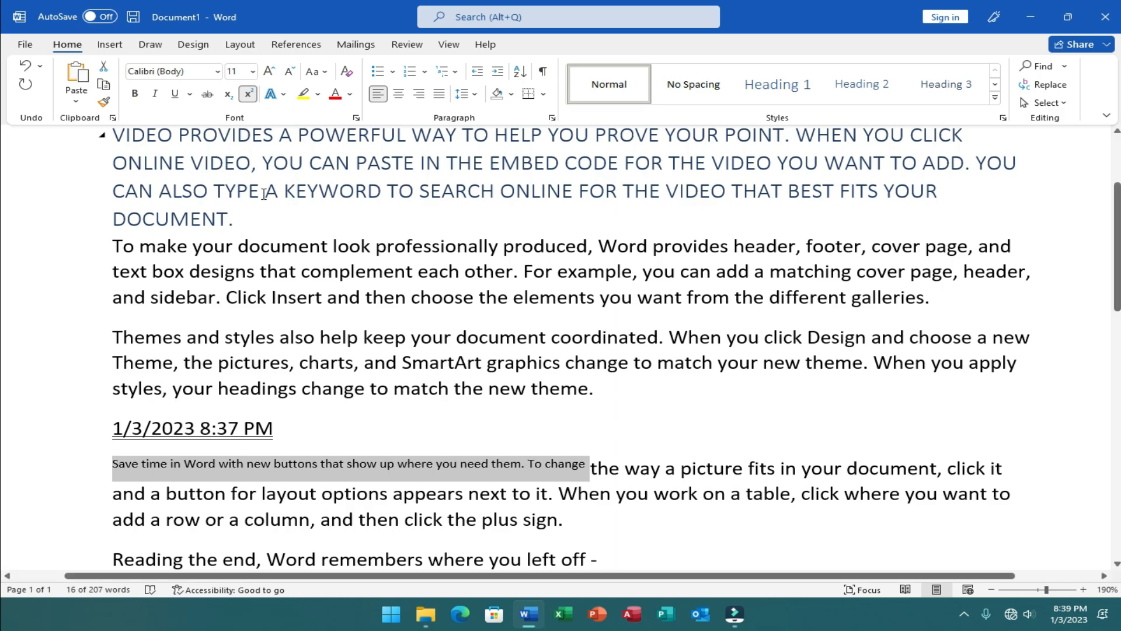
{"action": "left_click", "coordinate": [228, 97]}
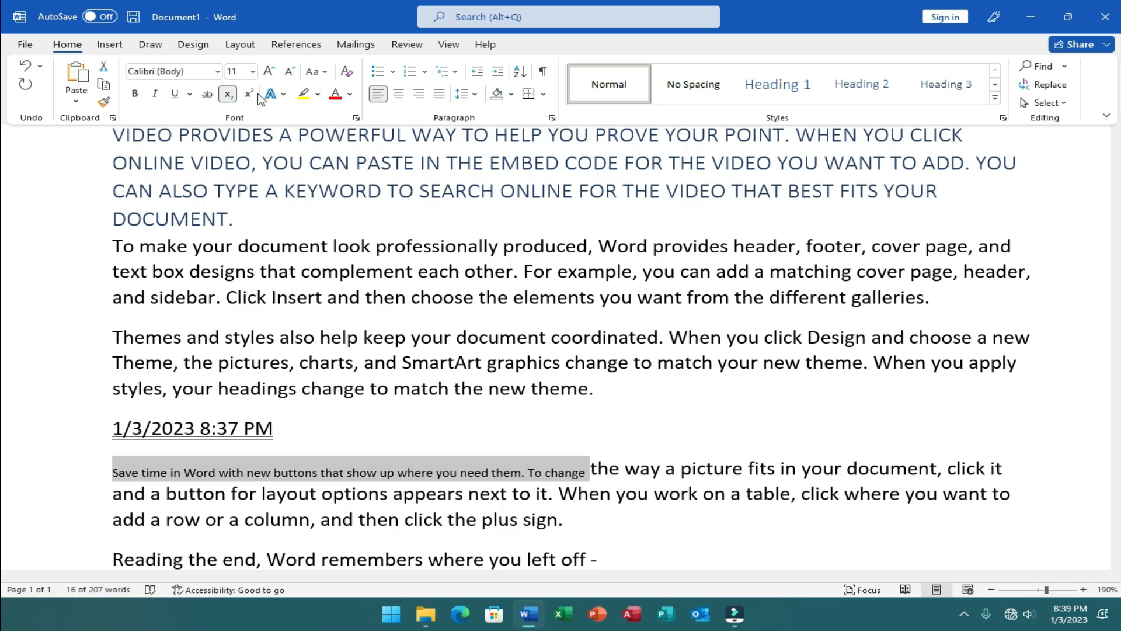
{"action": "left_click", "coordinate": [250, 94]}
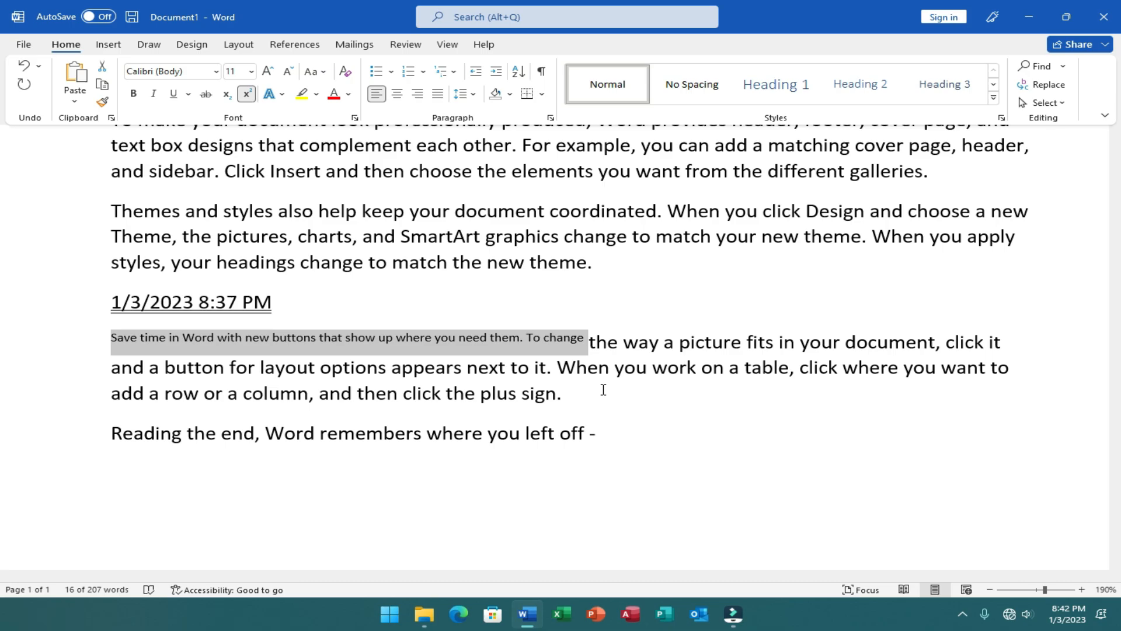
Save the document to the Desktop as the Word Document "VIDEO PROVIDES A POWERFUL WAY TO HELP YOU PROVE YOUR POINT"
{"action": "key", "text": "F12"}
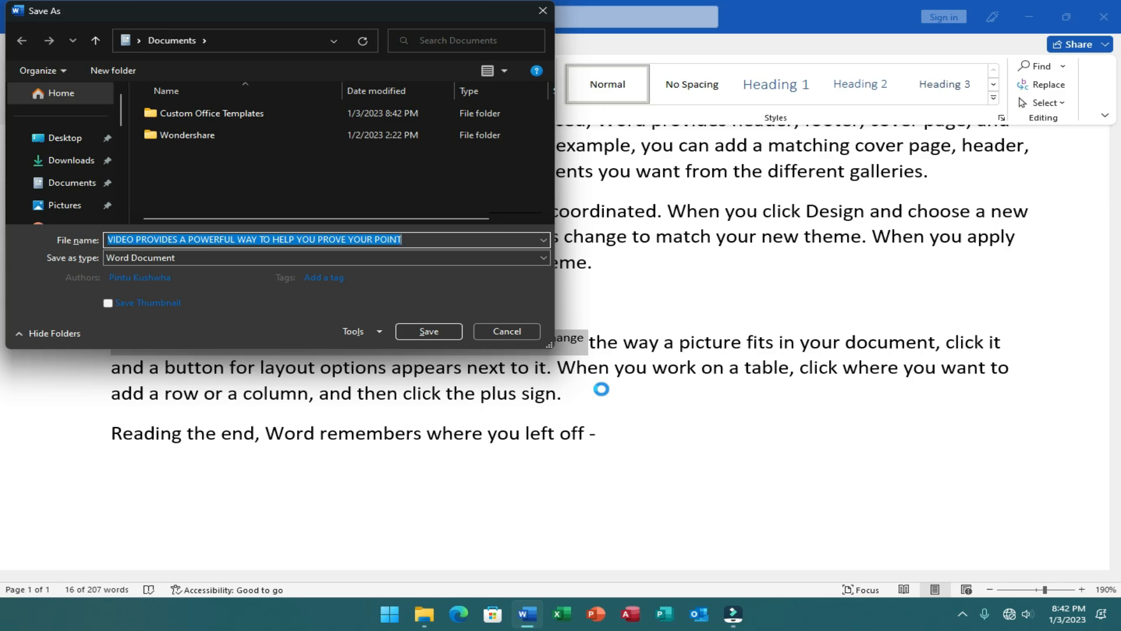
{"action": "key", "text": "Escape"}
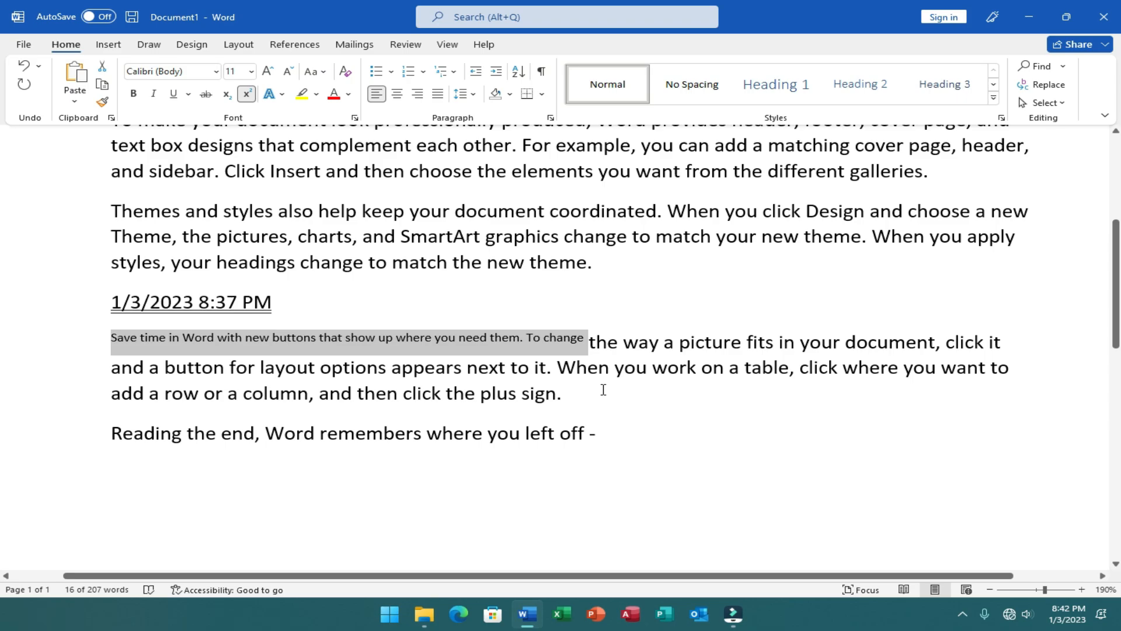
{"action": "key", "text": "F12"}
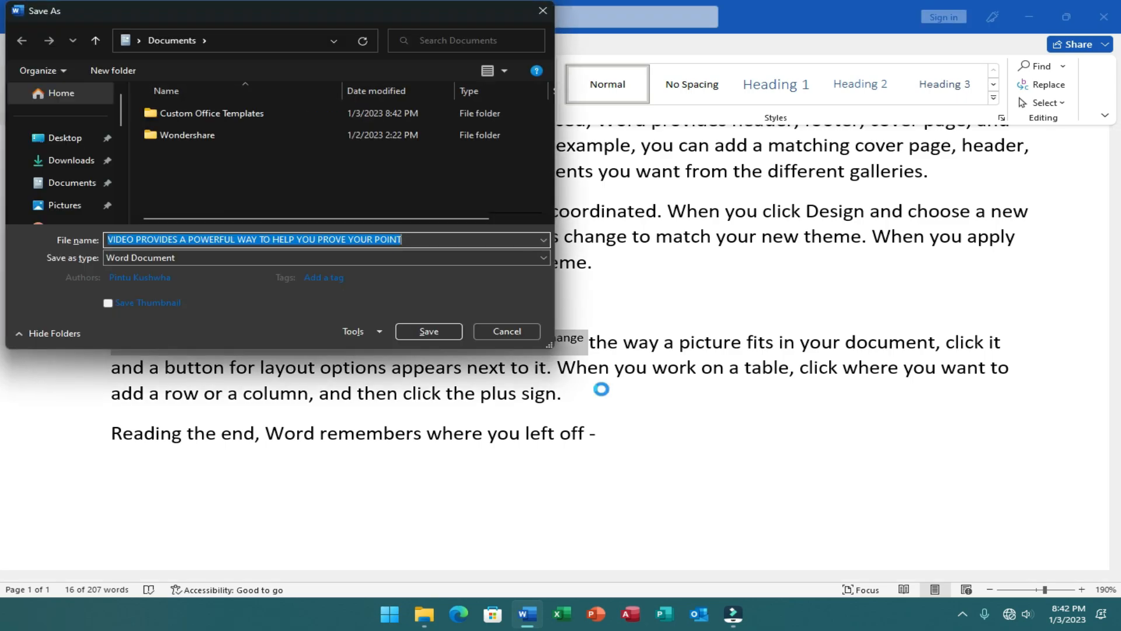
{"action": "left_click", "coordinate": [61, 137]}
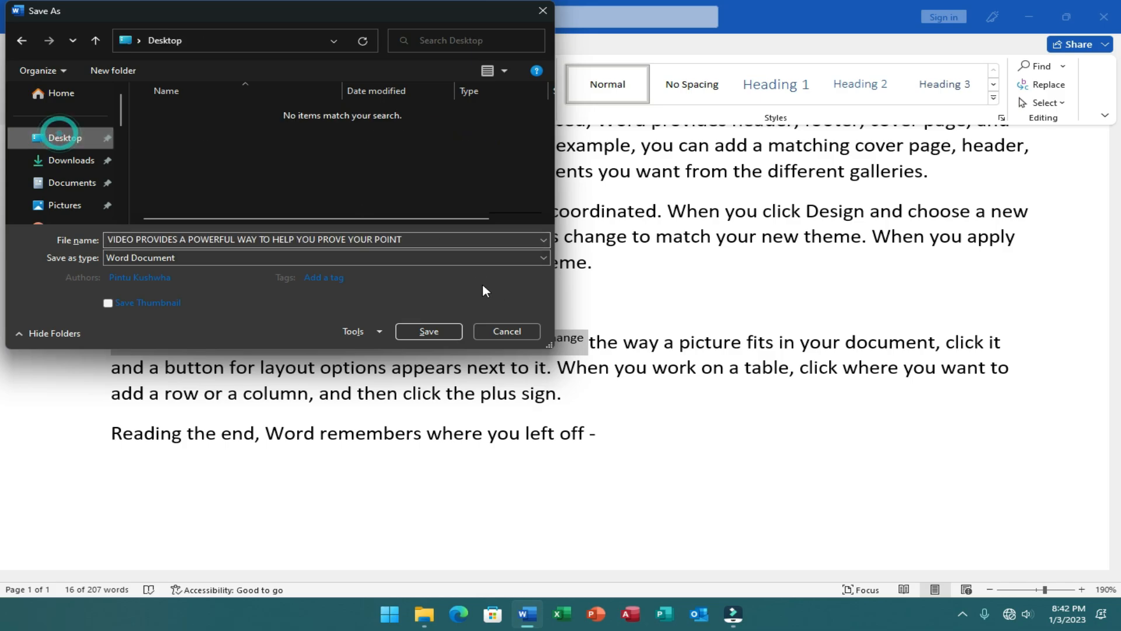
{"action": "left_click", "coordinate": [438, 239]}
{"action": "left_click", "coordinate": [429, 332]}
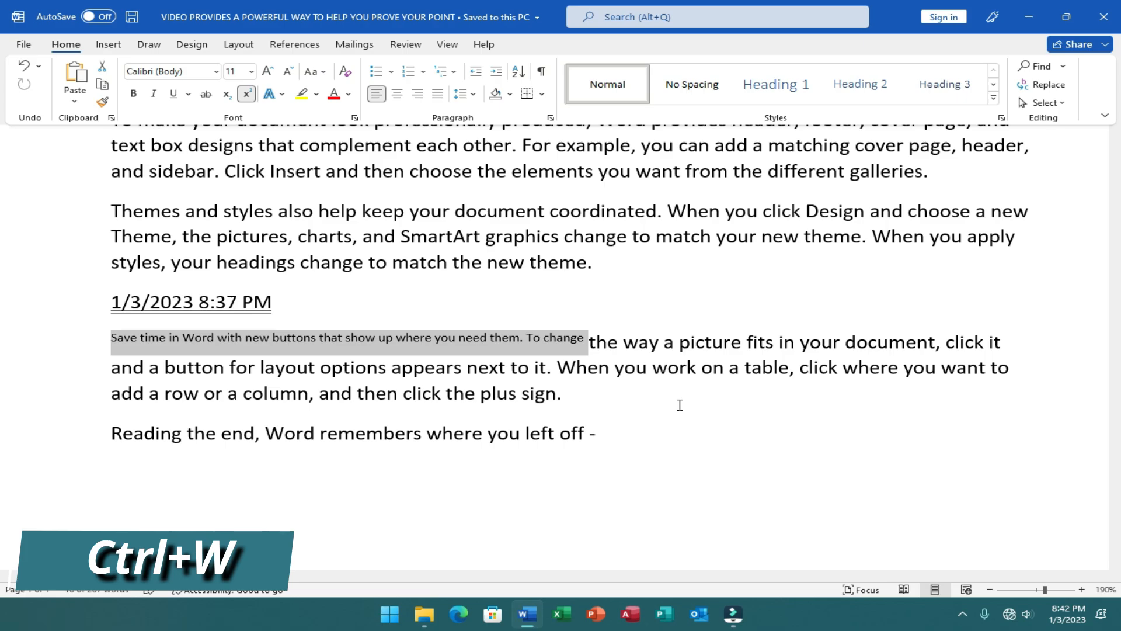
Close the saved document and exit the program
{"action": "key", "text": "ctrl+w"}
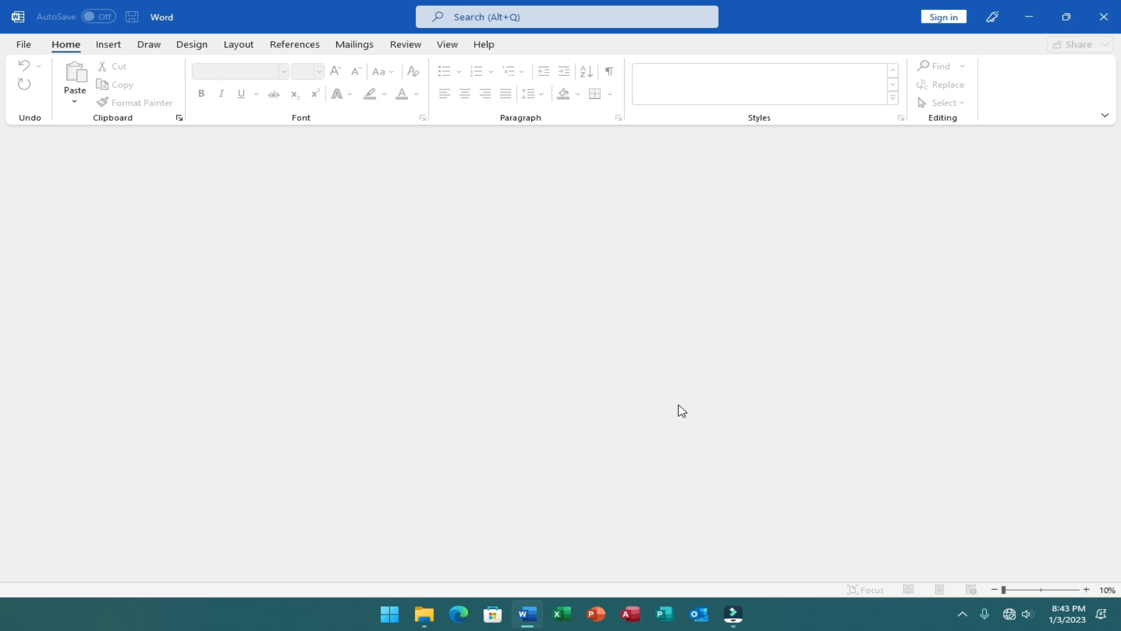
{"action": "key", "text": "alt+F4"}
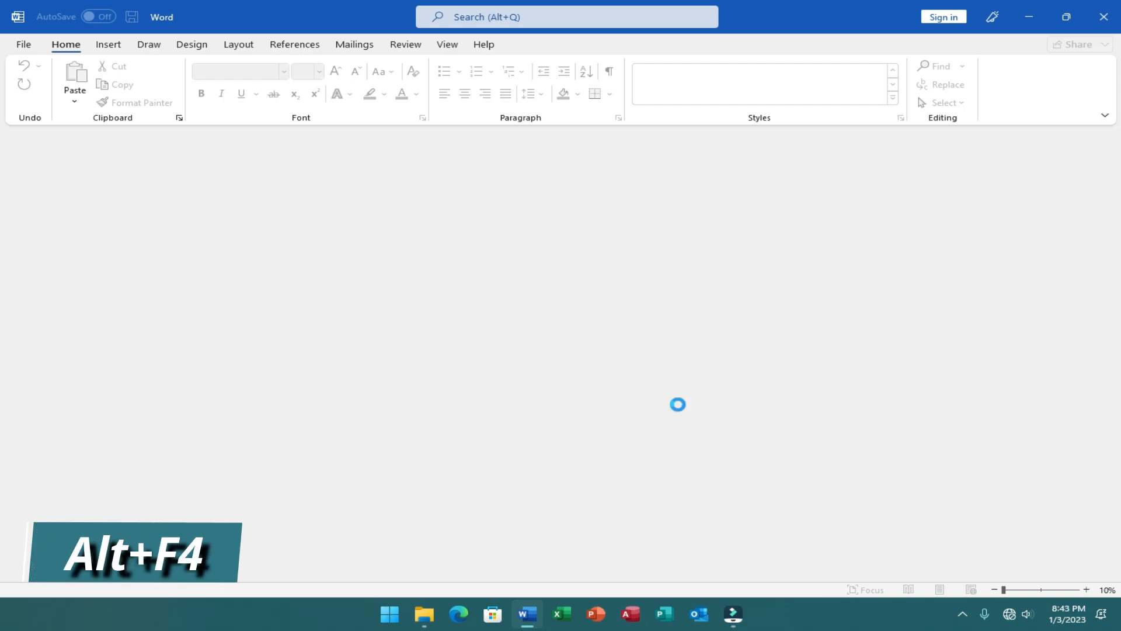